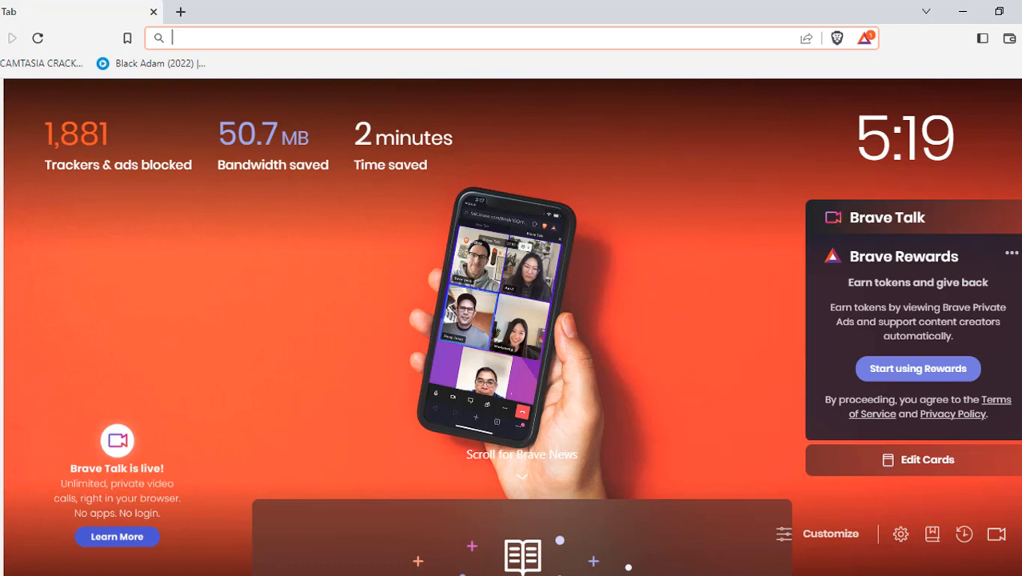
Enter incomeworkshop.click in Brave's address bar and load the site.
text(in)
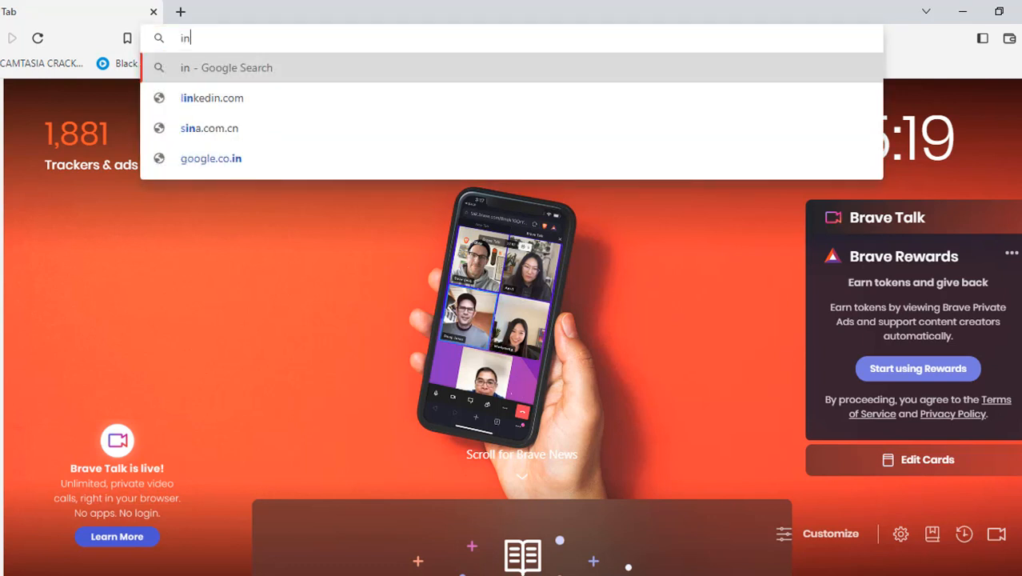
text(comeworks)
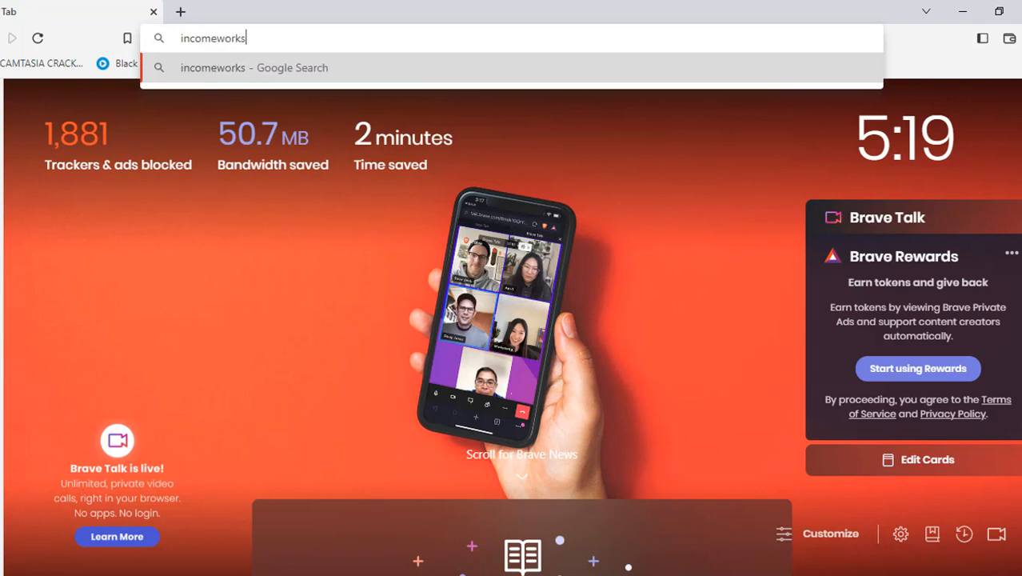
text(hop.click)
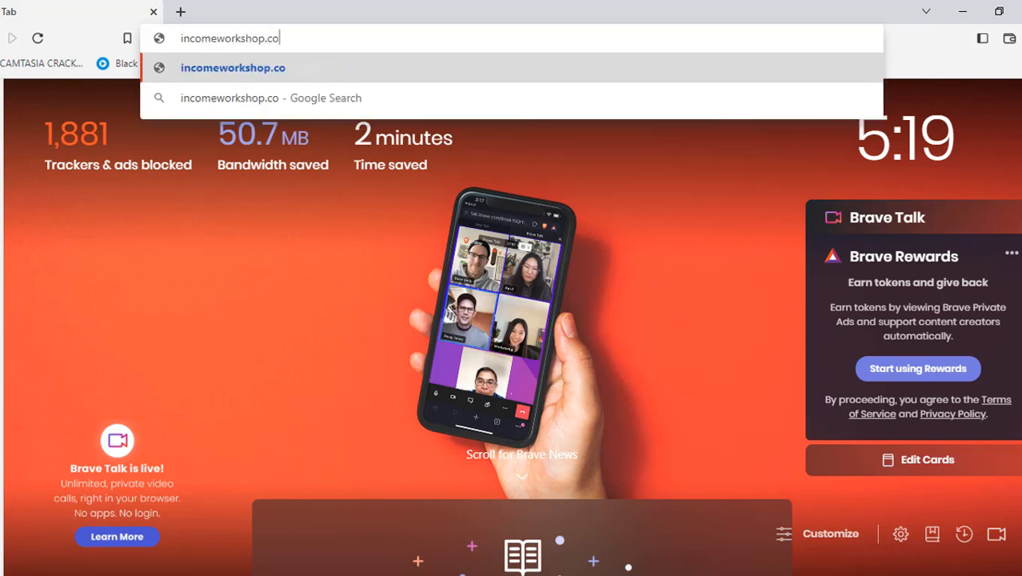
key(Return)
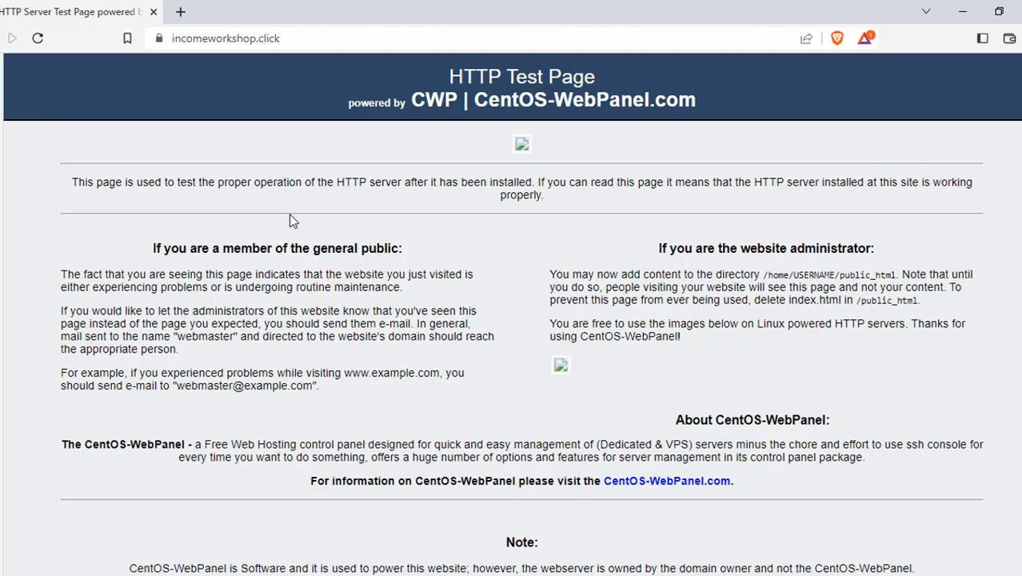
Bring the Notepad window with the account login details to the front.
key(alt+Tab)
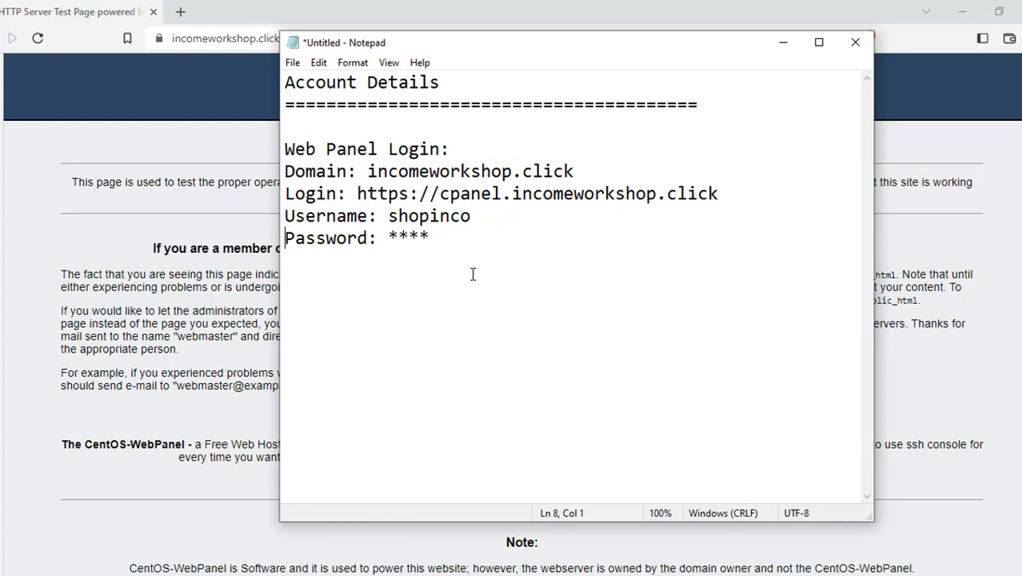
click(359, 195)
shift+click(743, 192)
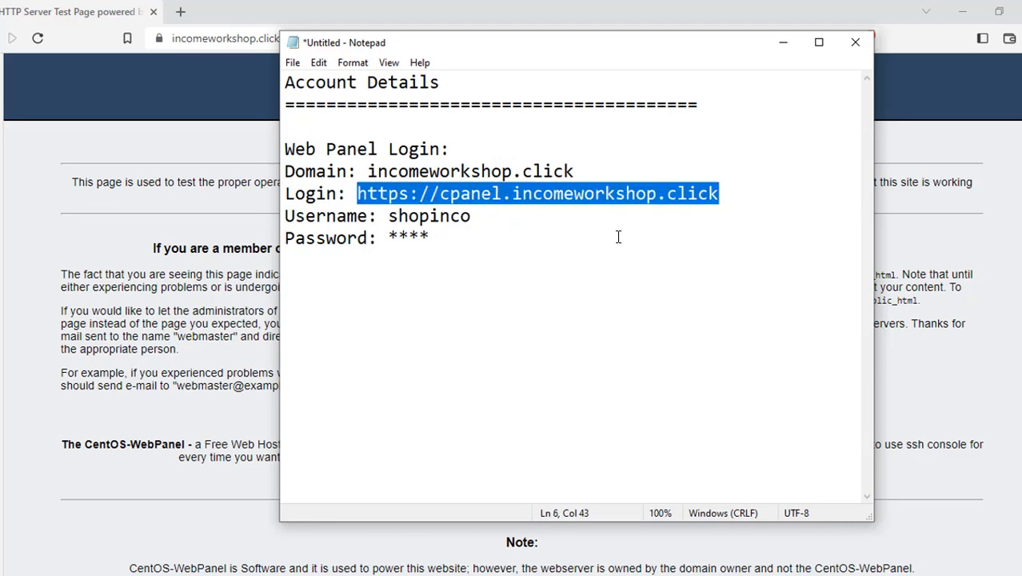
click(241, 45)
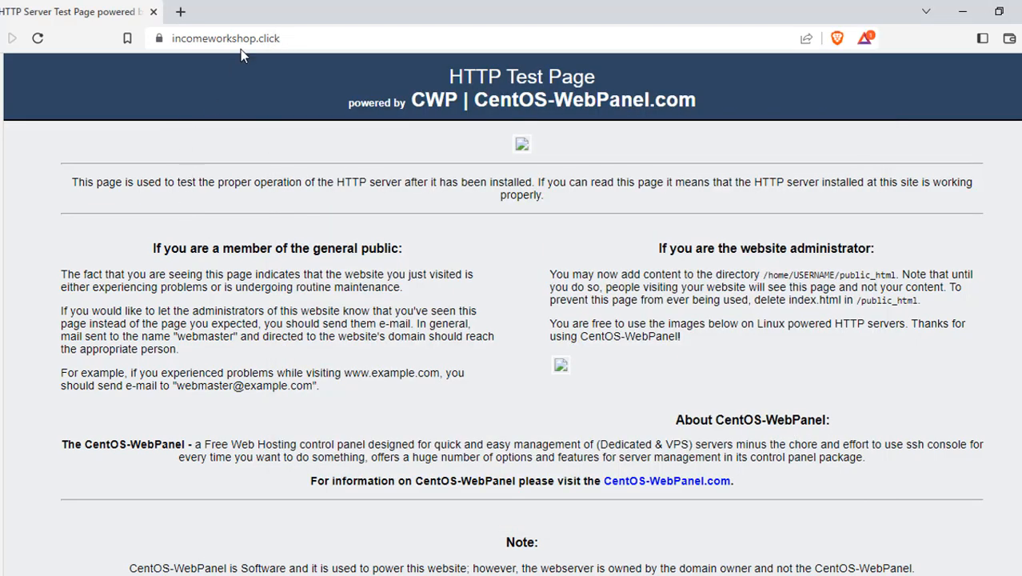
text(https)
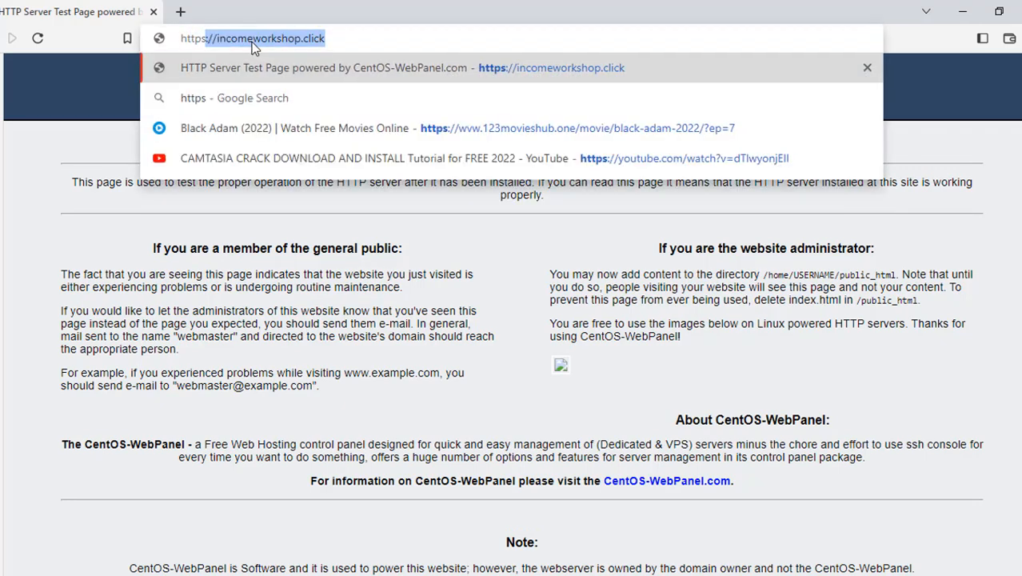
text(://cp)
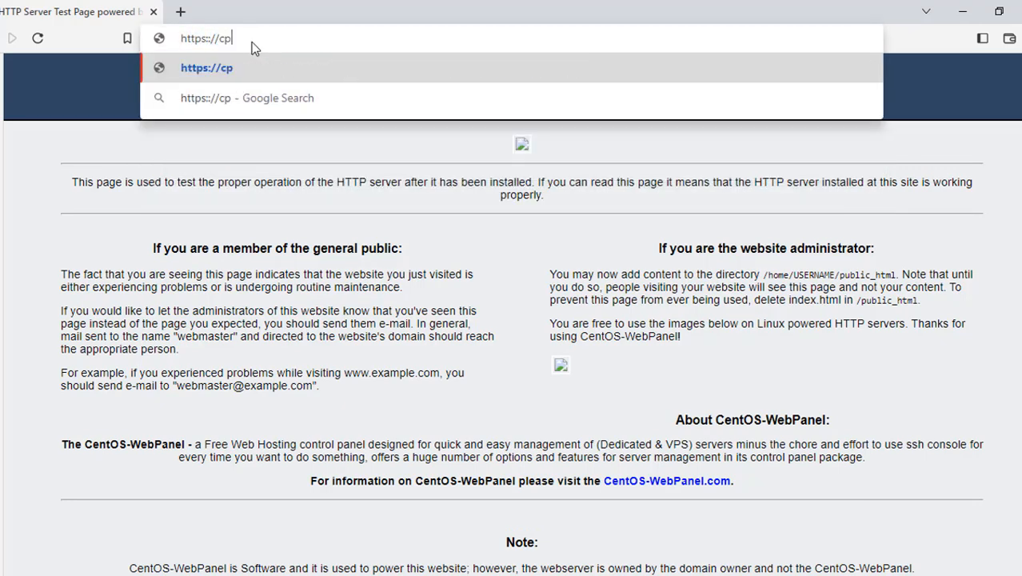
text(anel.inco)
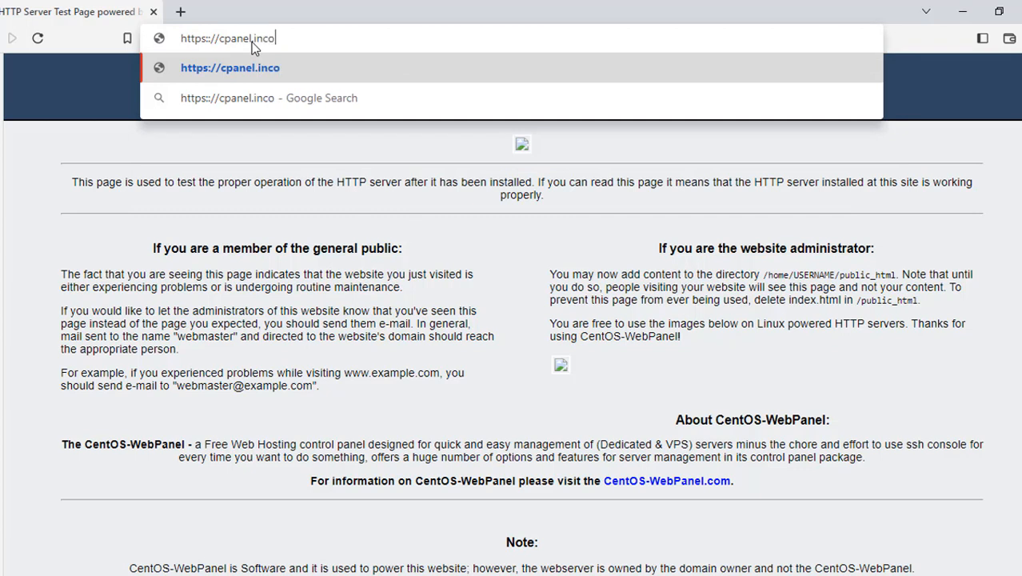
text(meworksh)
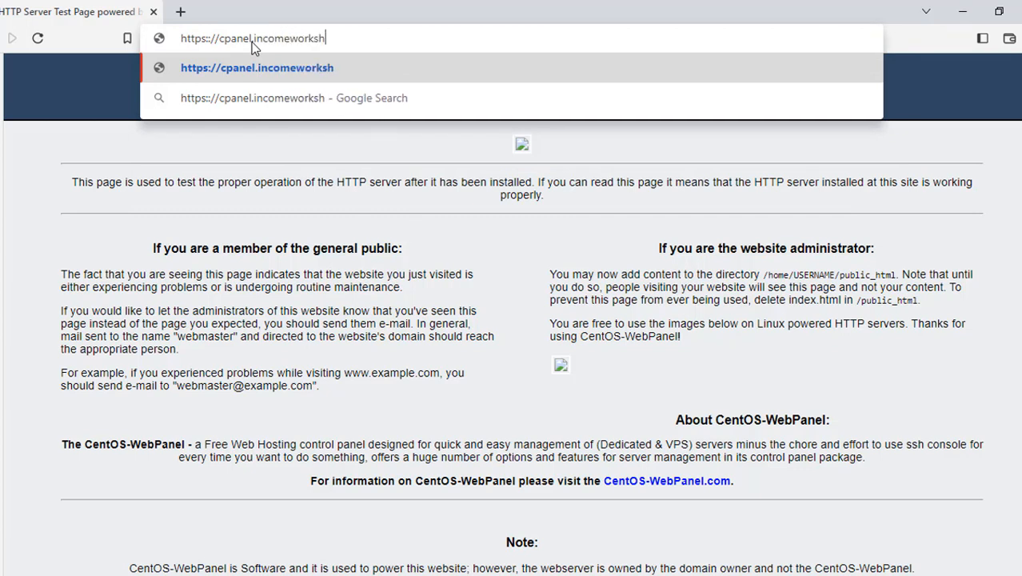
text(op.click)
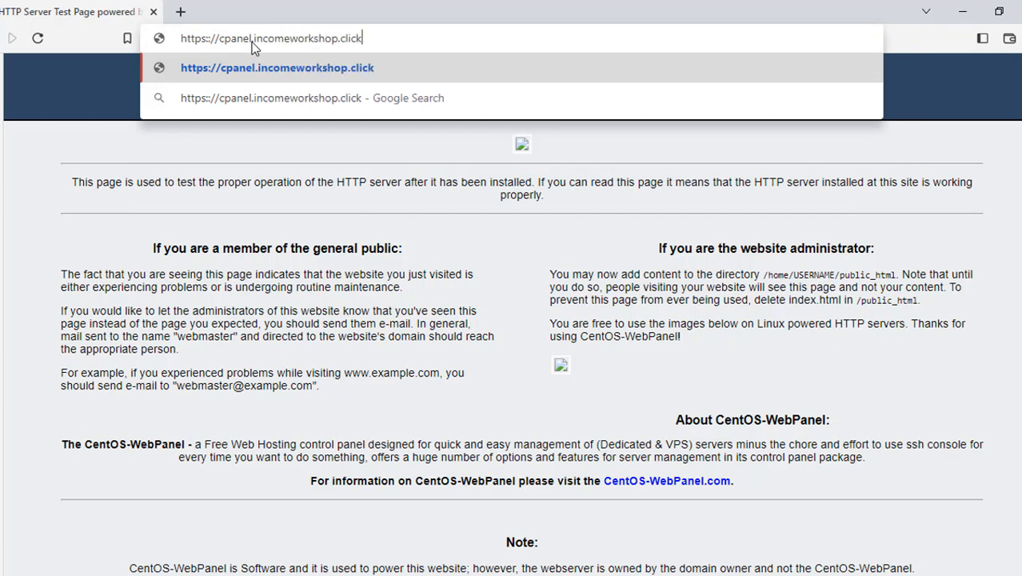
key(Return)
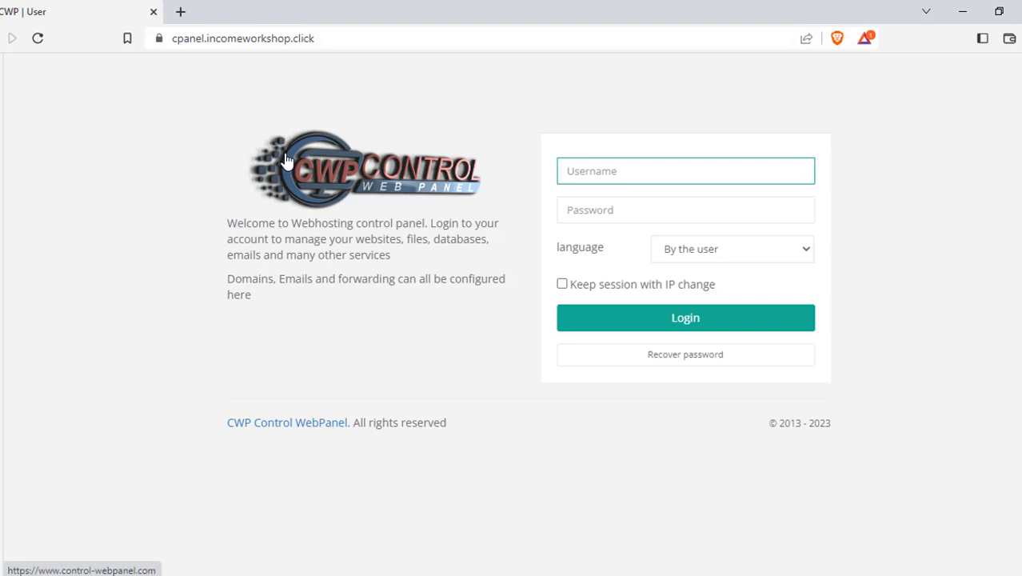
Log in to CWP with the account's username and password.
text(shopinco)
key(Tab)
text(********)
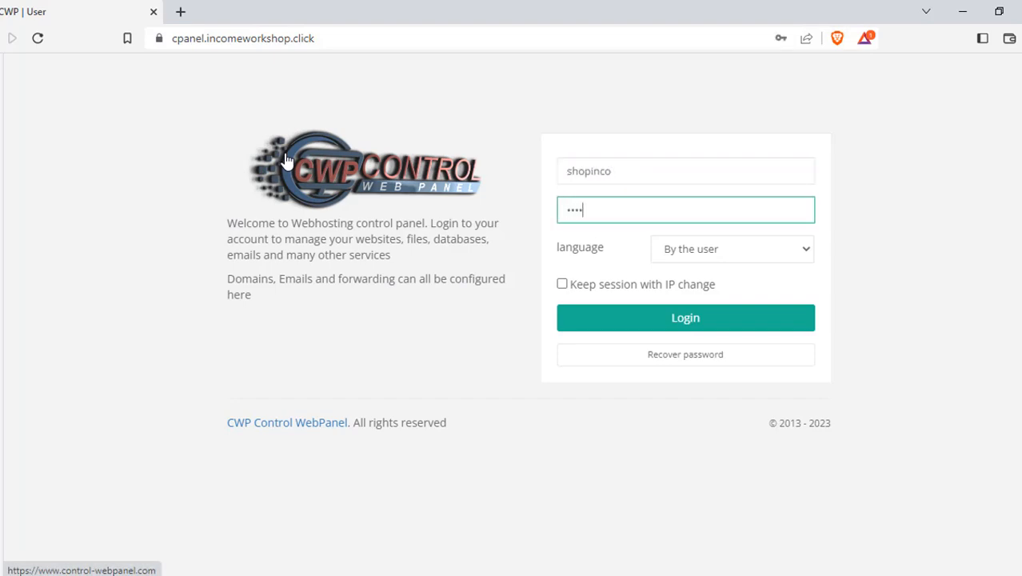
text(******)
click(615, 327)
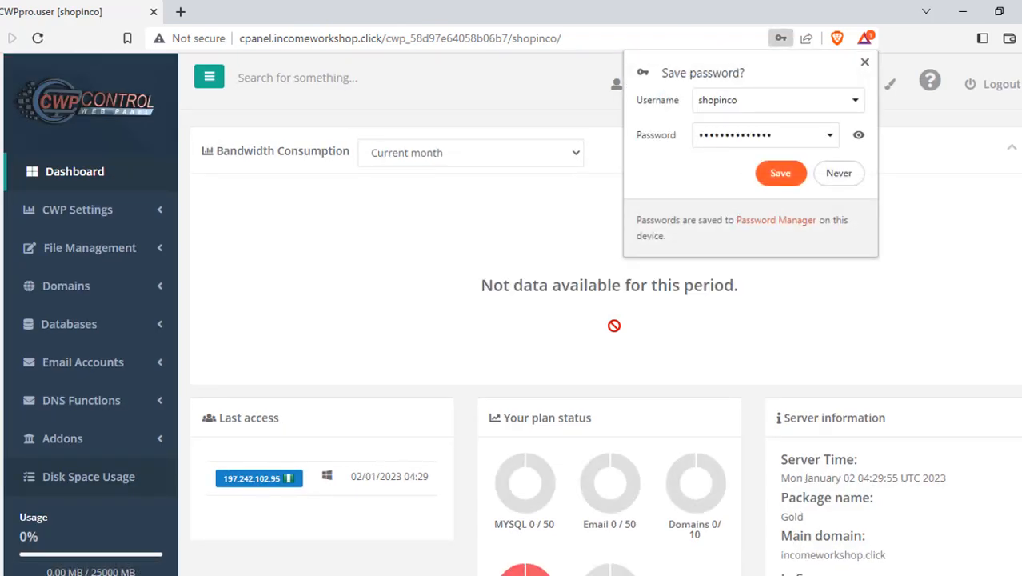
Dismiss Brave's save-password popup and open Php Selector under CWP Settings.
click(864, 64)
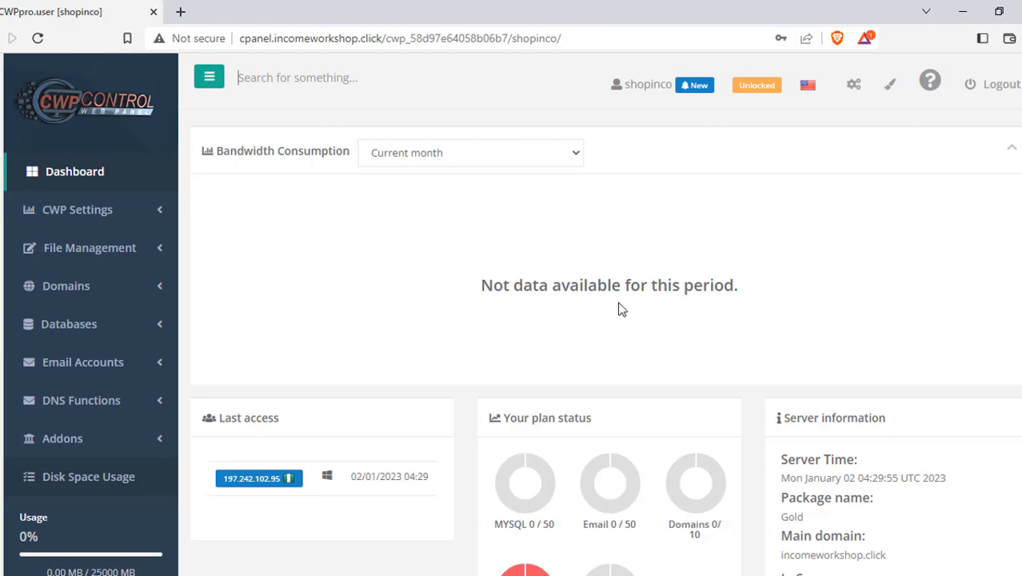
scroll(594, 303, down, 2)
scroll(594, 303, down, 7)
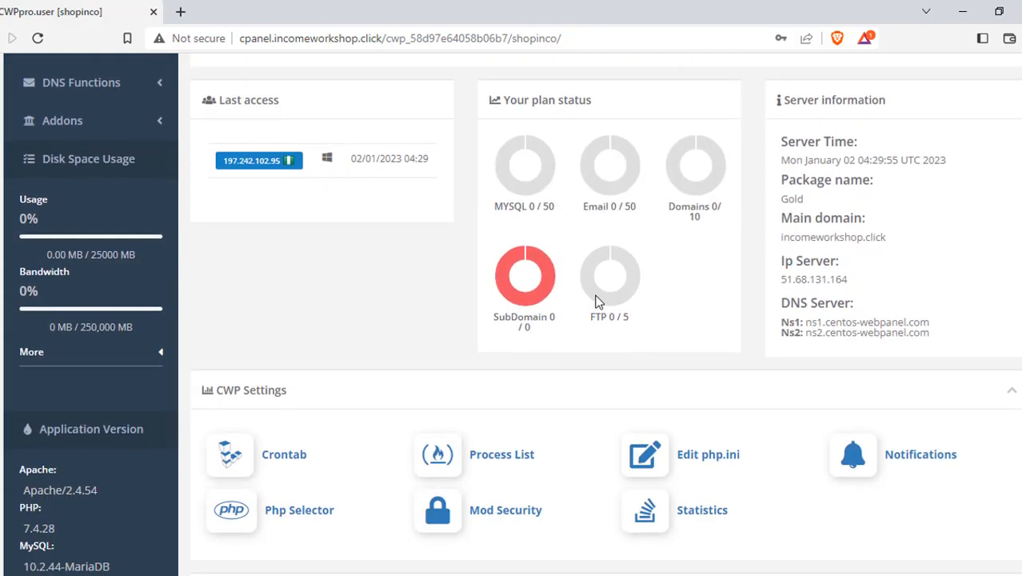
scroll(564, 364, up, 2)
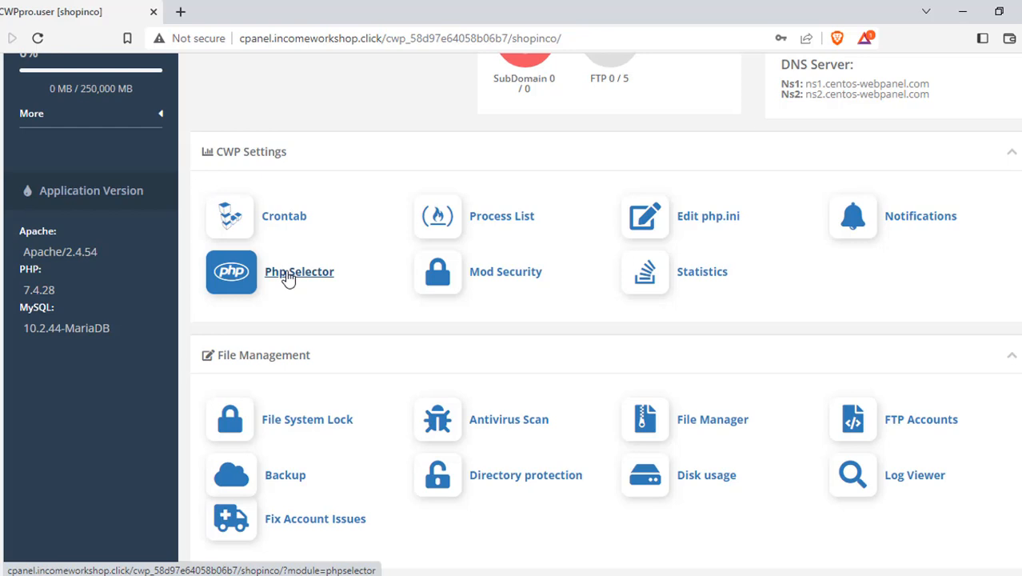
click(288, 276)
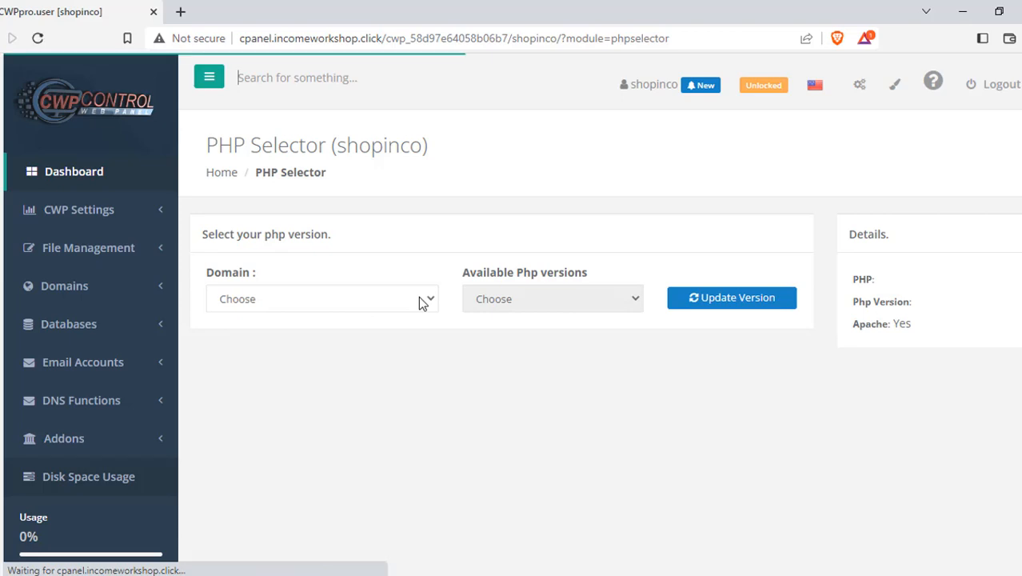
Choose incomeworkshop.click as the PHP Selector domain and keep PHP version 7.4.
click(344, 299)
click(331, 337)
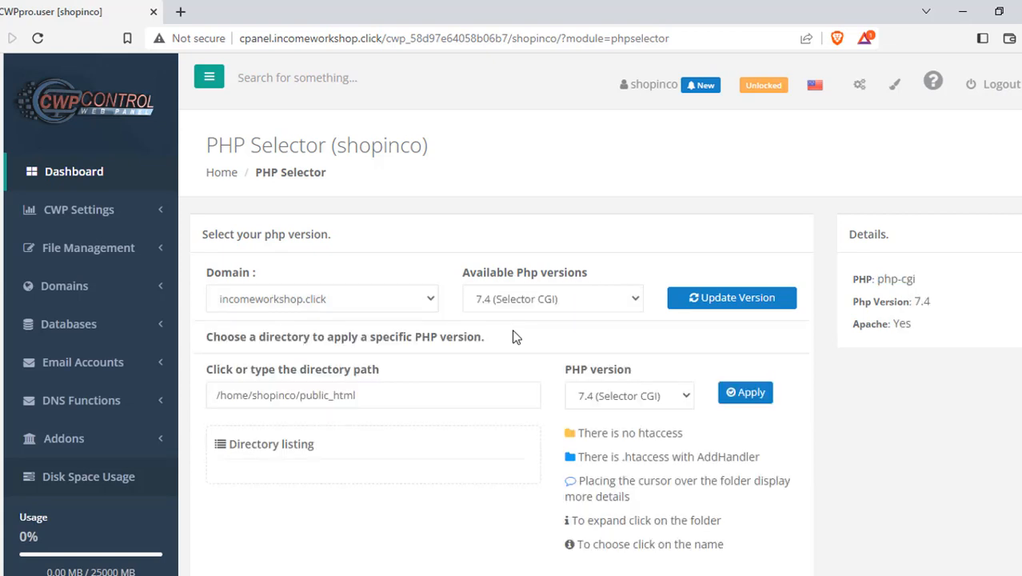
click(533, 296)
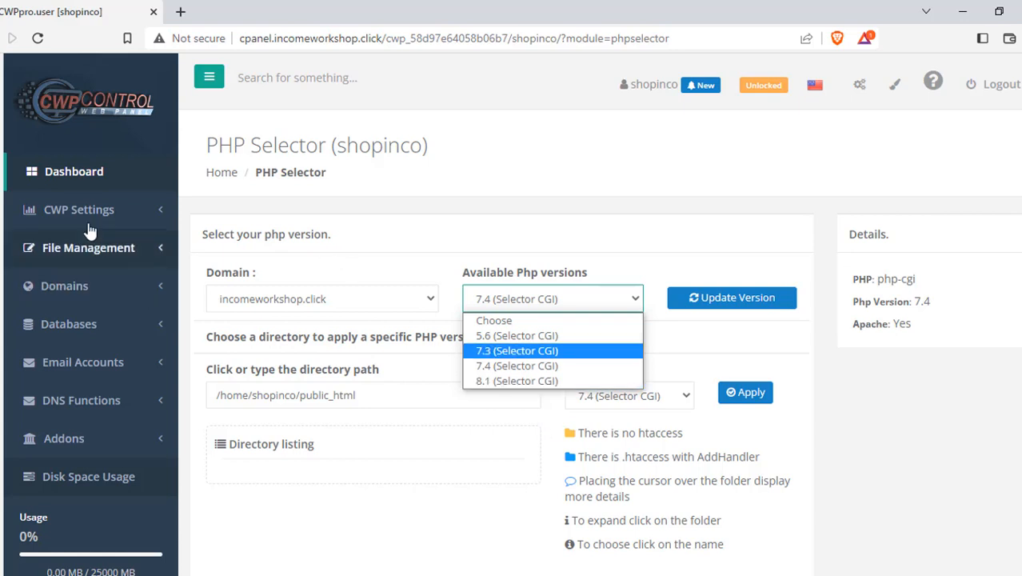
click(85, 177)
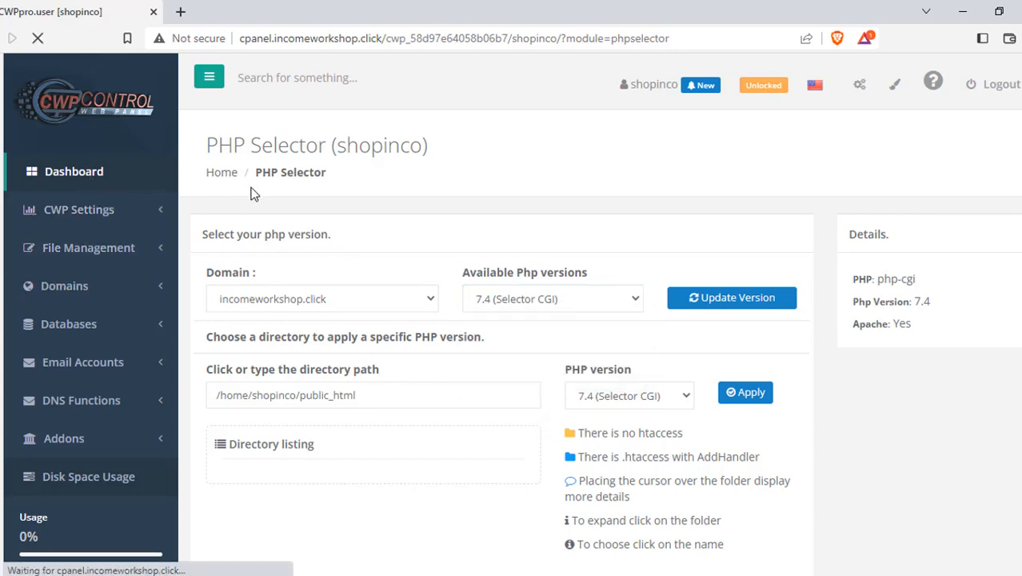
scroll(381, 197, down, 3)
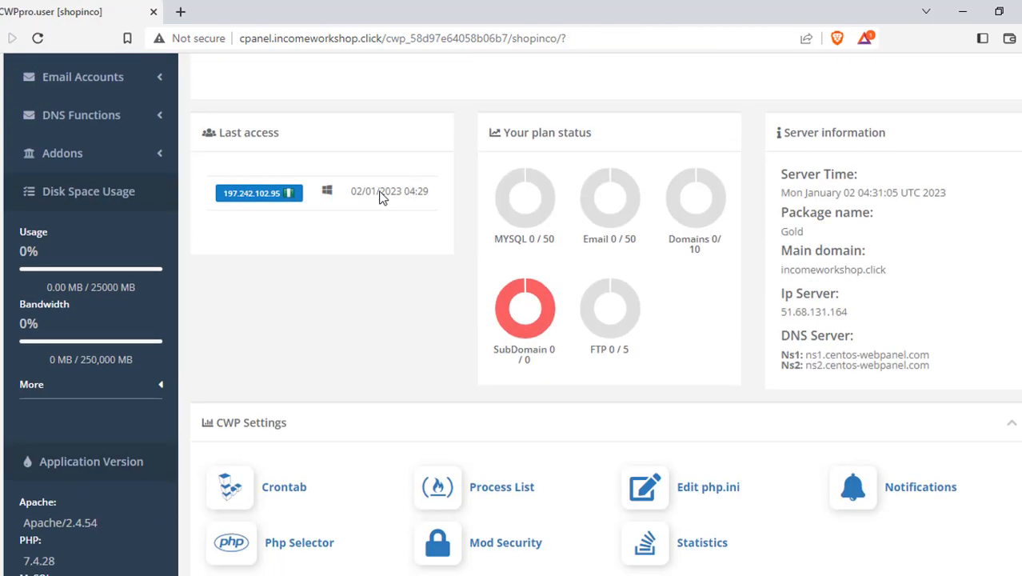
scroll(383, 197, down, 5)
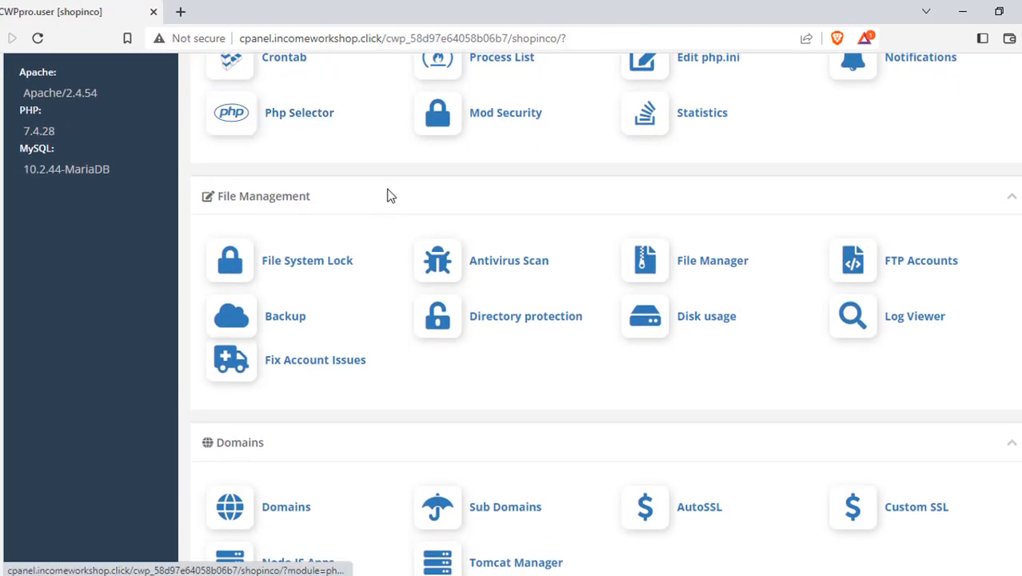
scroll(390, 196, down, 2)
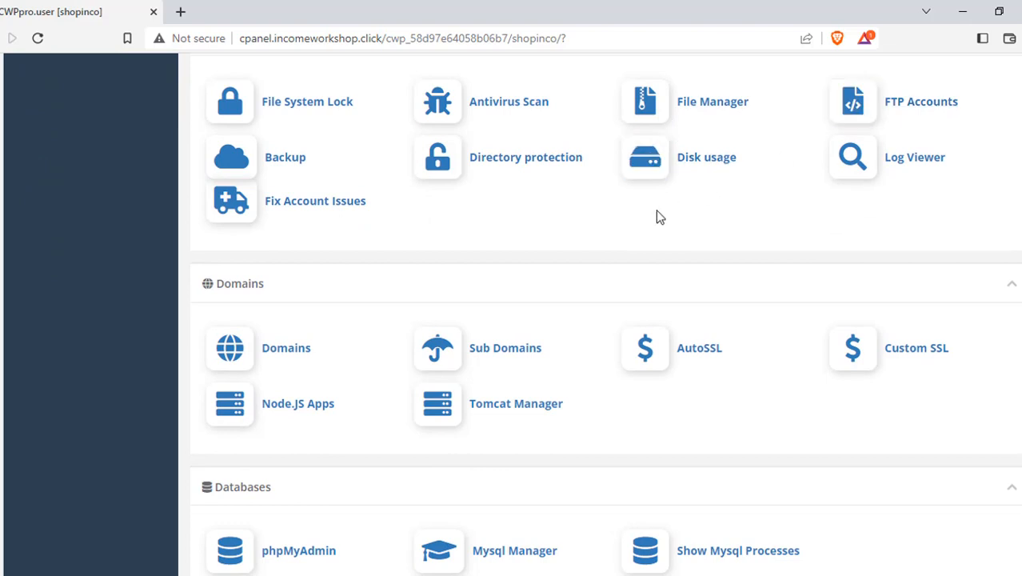
scroll(672, 212, down, 1)
scroll(880, 200, up, 2)
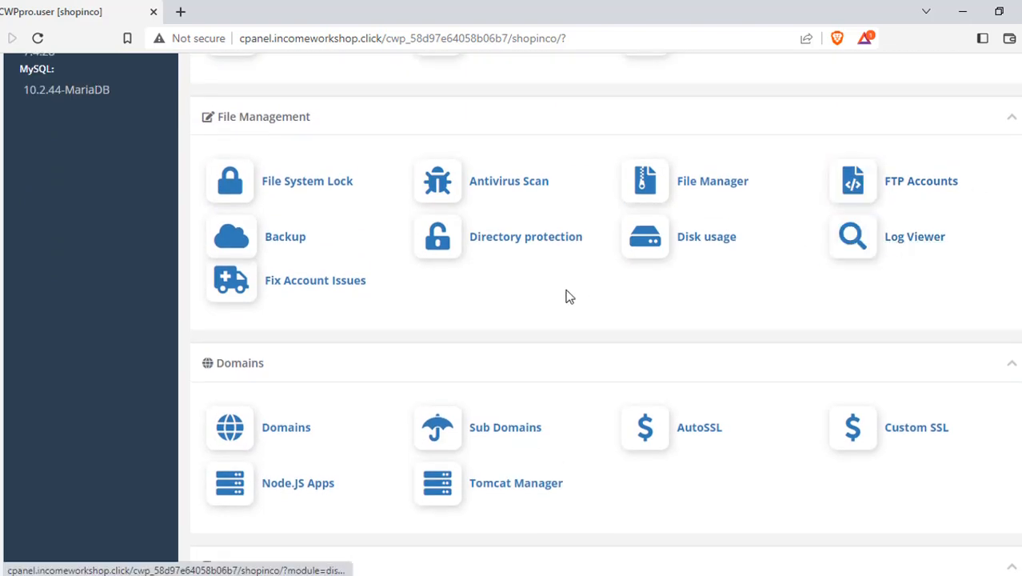
scroll(566, 297, down, 4)
scroll(566, 296, down, 2)
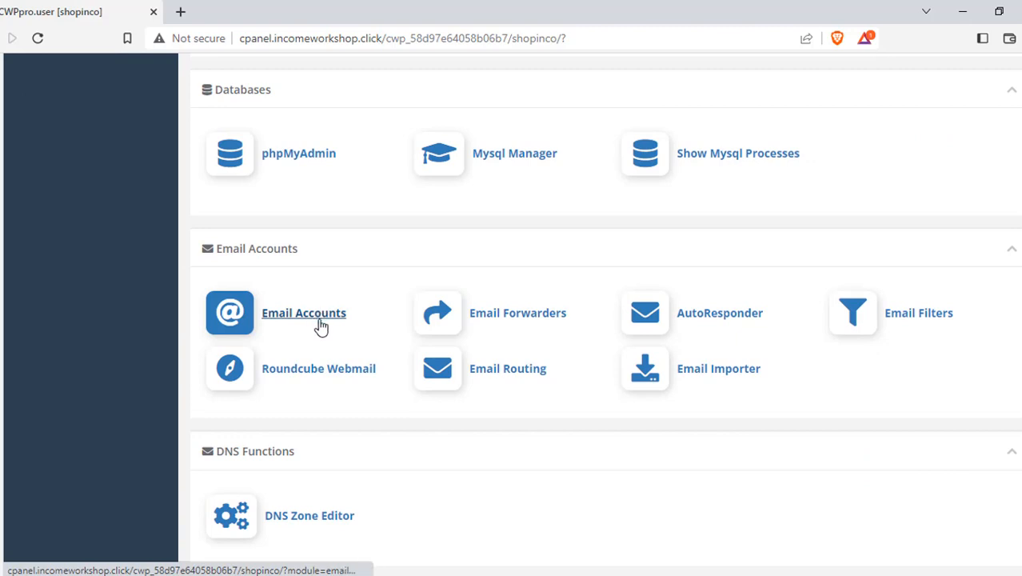
scroll(369, 490, down, 2)
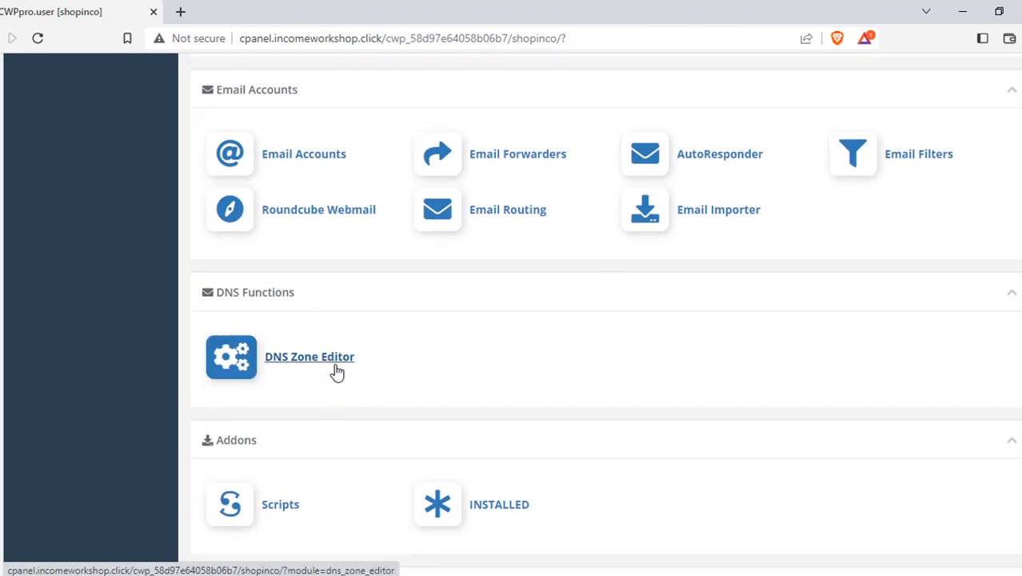
scroll(381, 347, down, 2)
scroll(387, 336, up, 12)
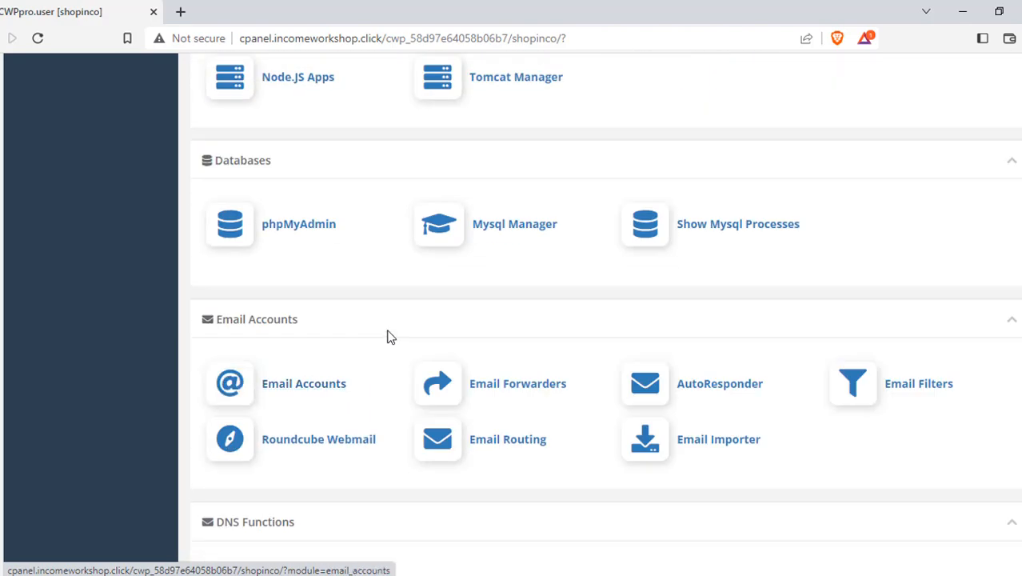
scroll(393, 330, up, 6)
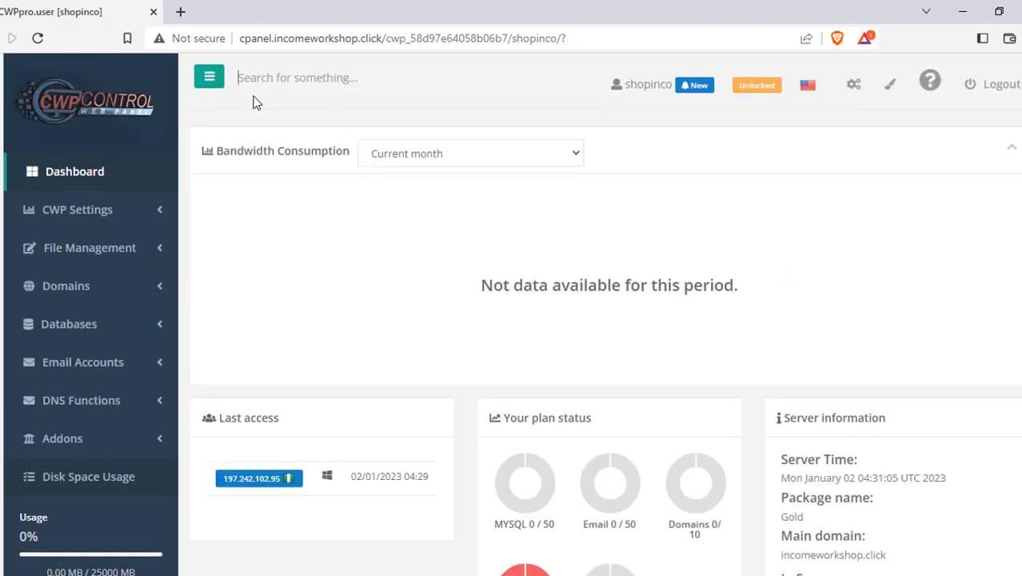
Load incomeworkshop.click in a new tab, dismiss the warning, and return to the CWP tab.
click(188, 8)
text(sho)
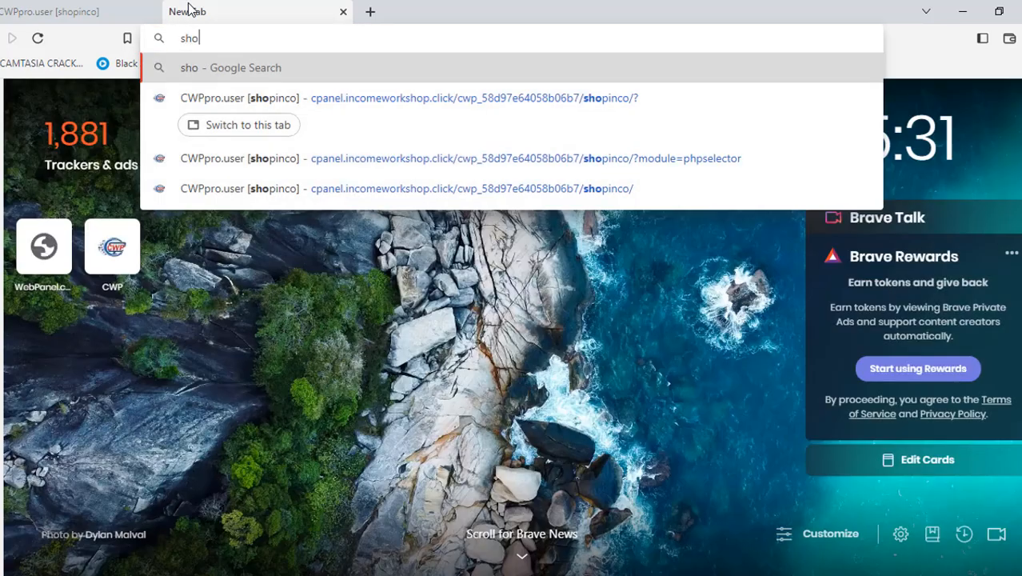
key(BackSpace)
key(BackSpace)
key(BackSpace)
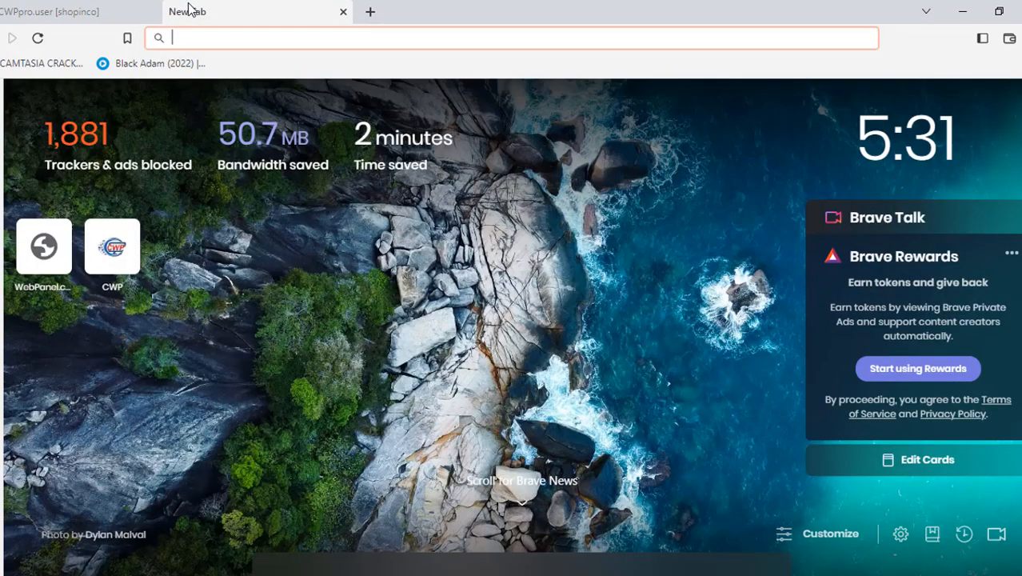
text(inco)
key(Return)
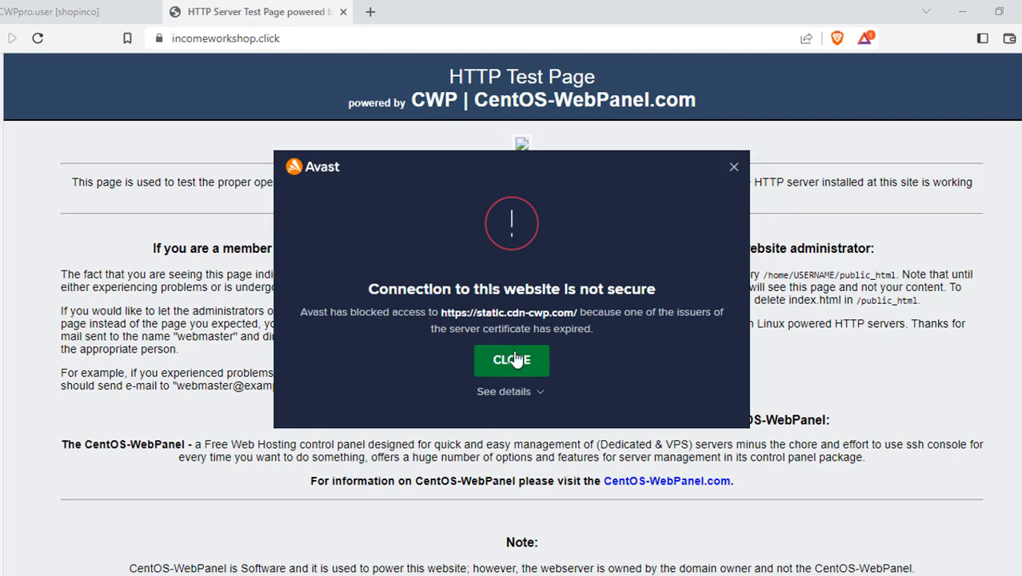
click(512, 360)
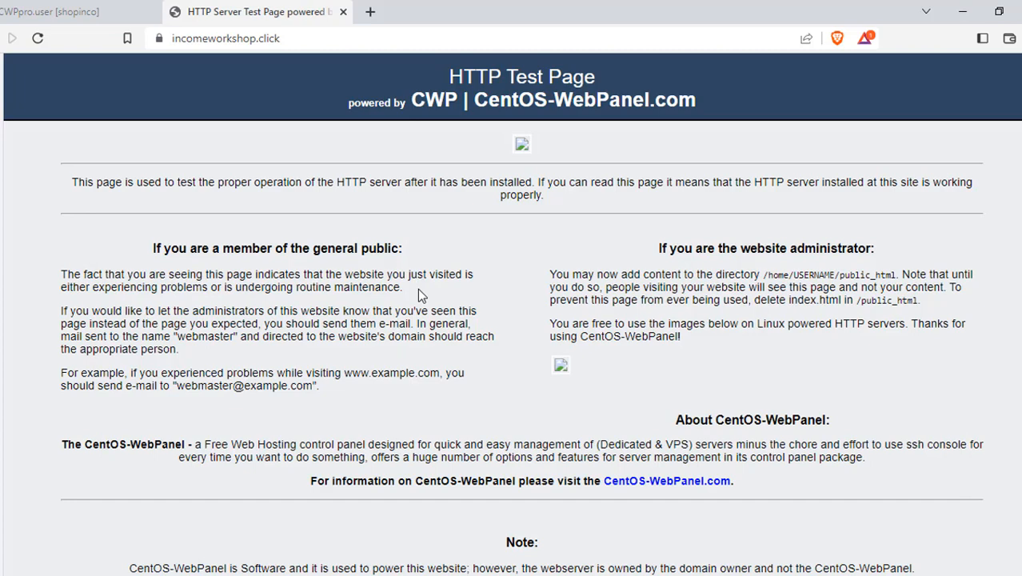
click(66, 13)
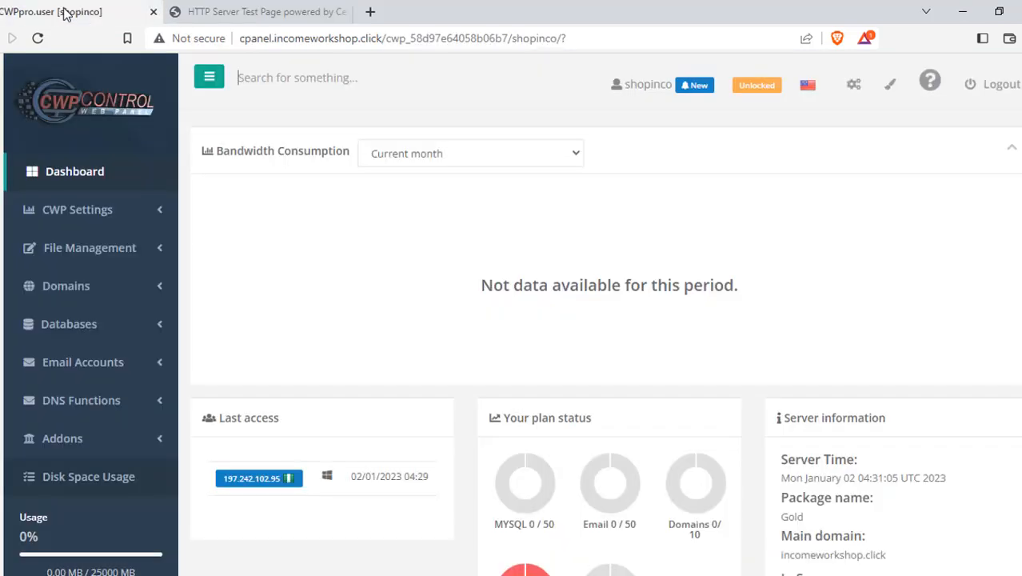
scroll(373, 305, down, 7)
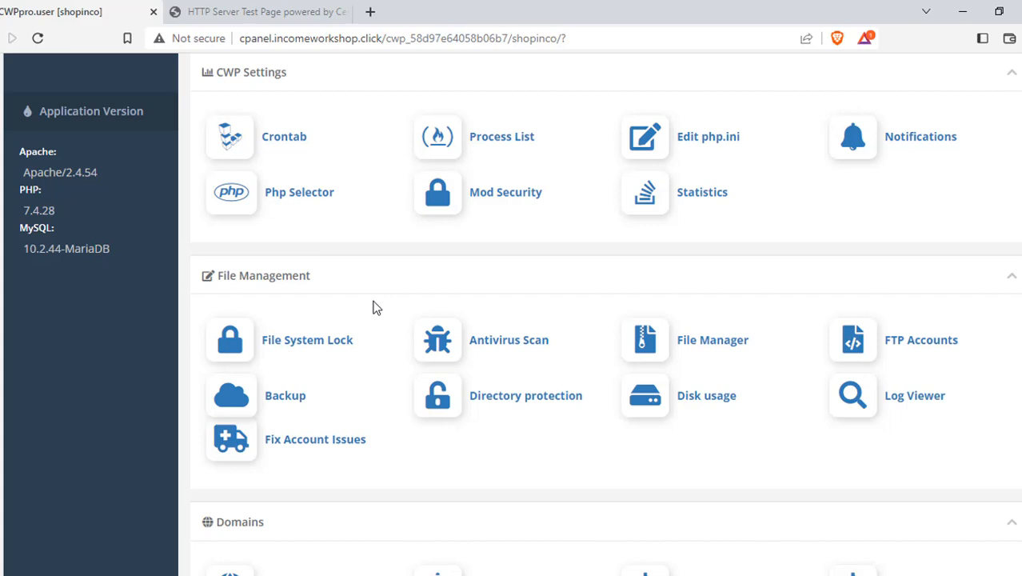
scroll(360, 305, down, 3)
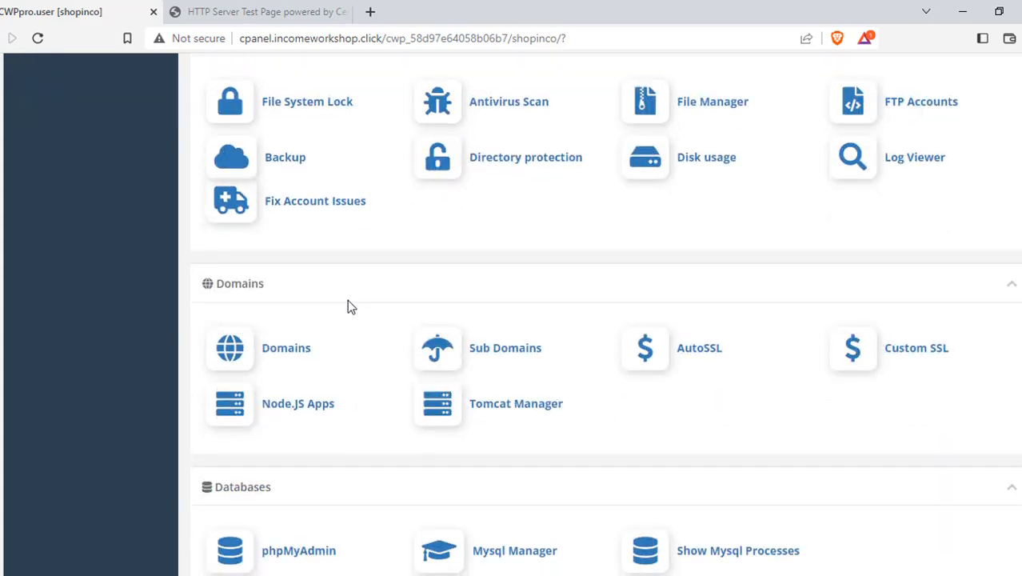
scroll(433, 260, down, 3)
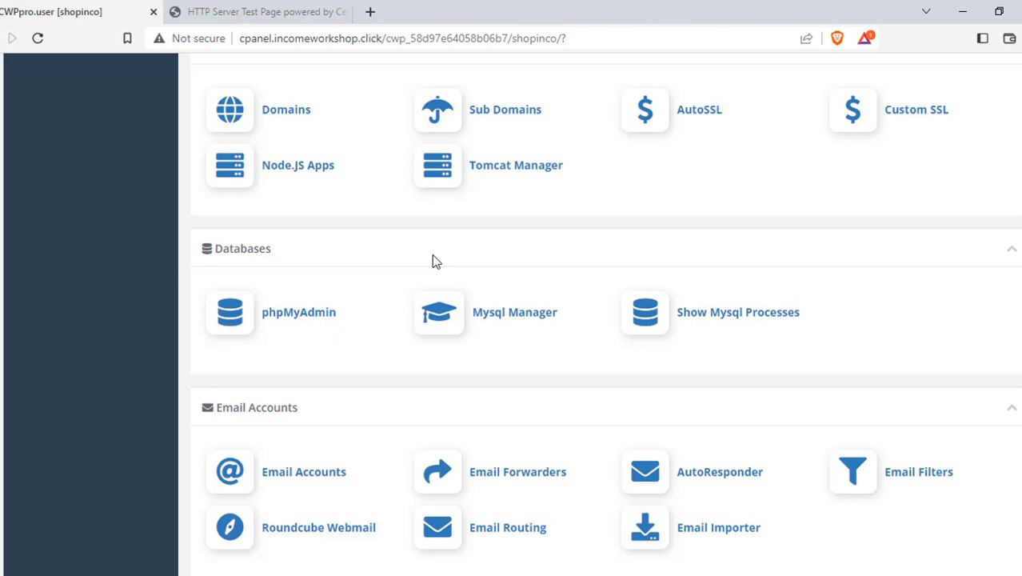
scroll(444, 256, down, 5)
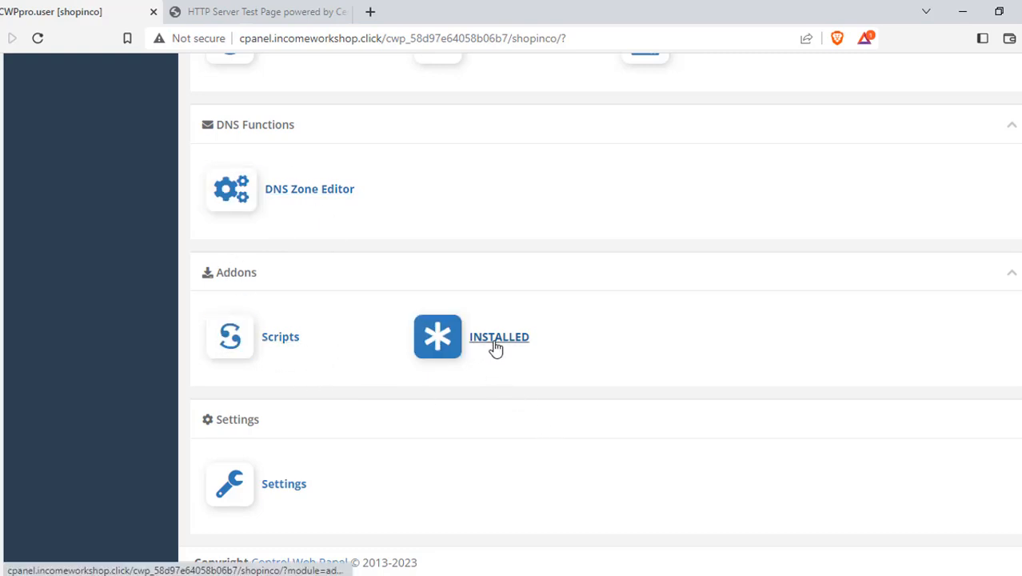
scroll(253, 276, up, 4)
scroll(272, 368, down, 3)
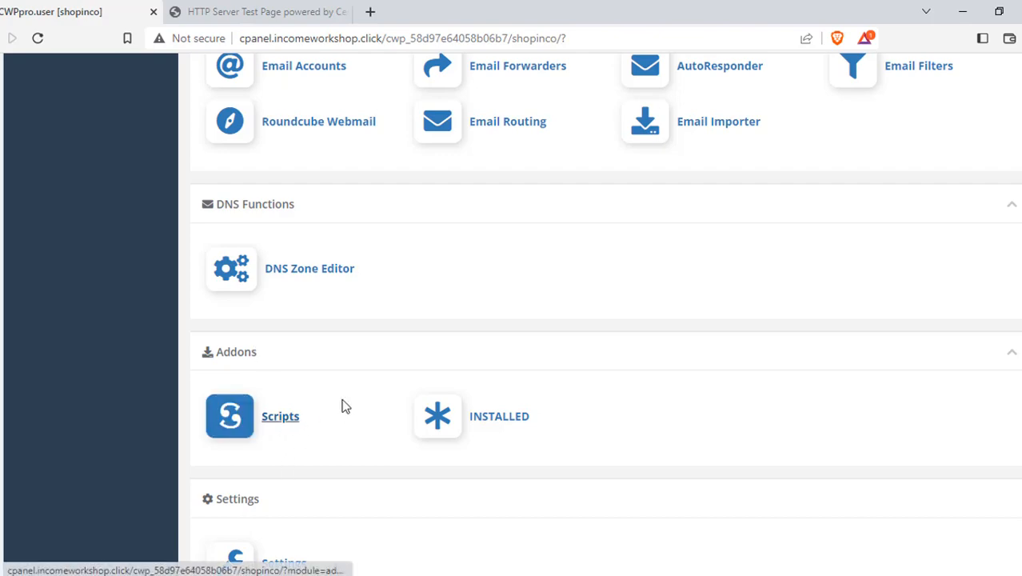
scroll(348, 398, up, 15)
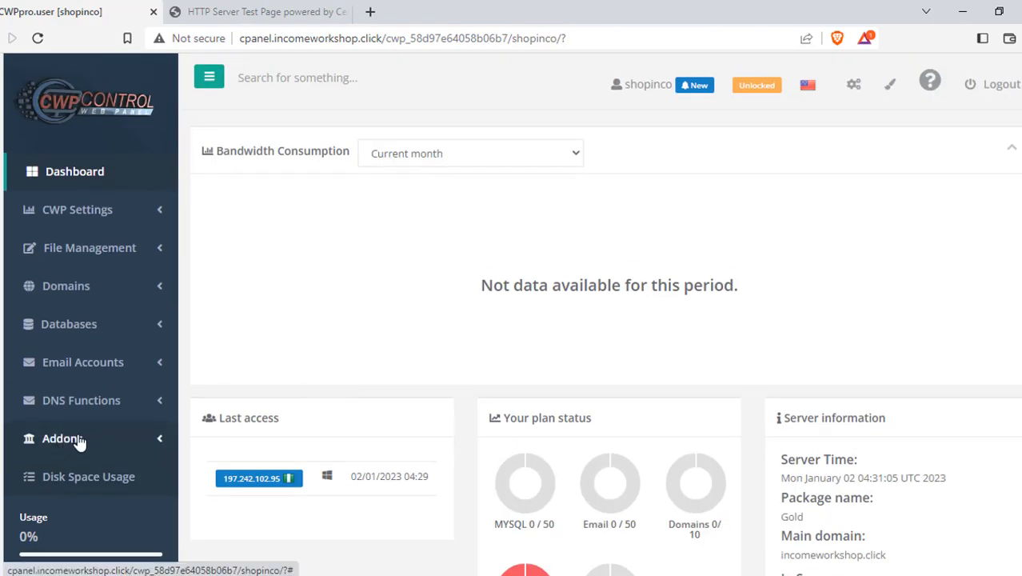
click(154, 440)
scroll(96, 472, down, 2)
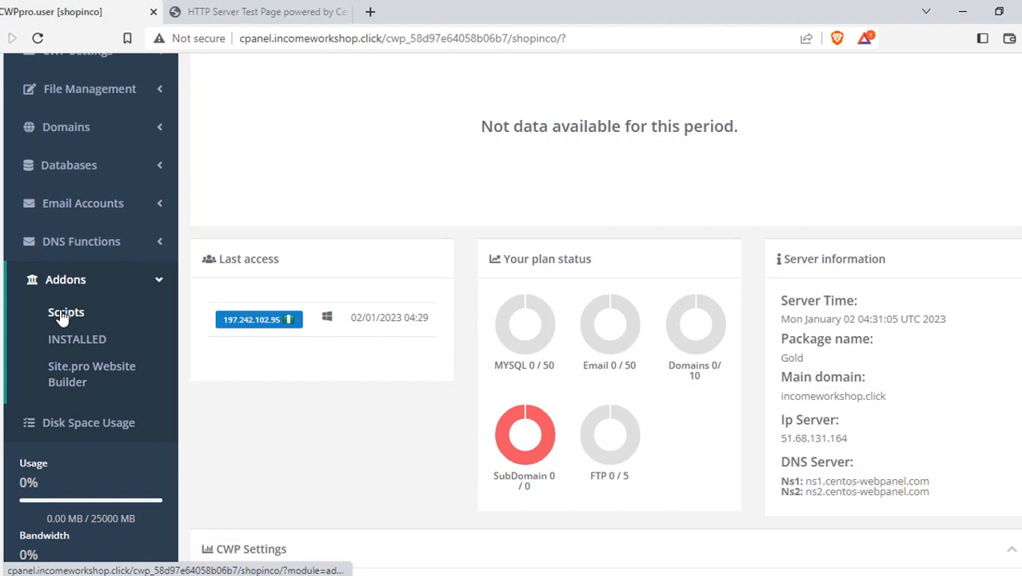
click(64, 314)
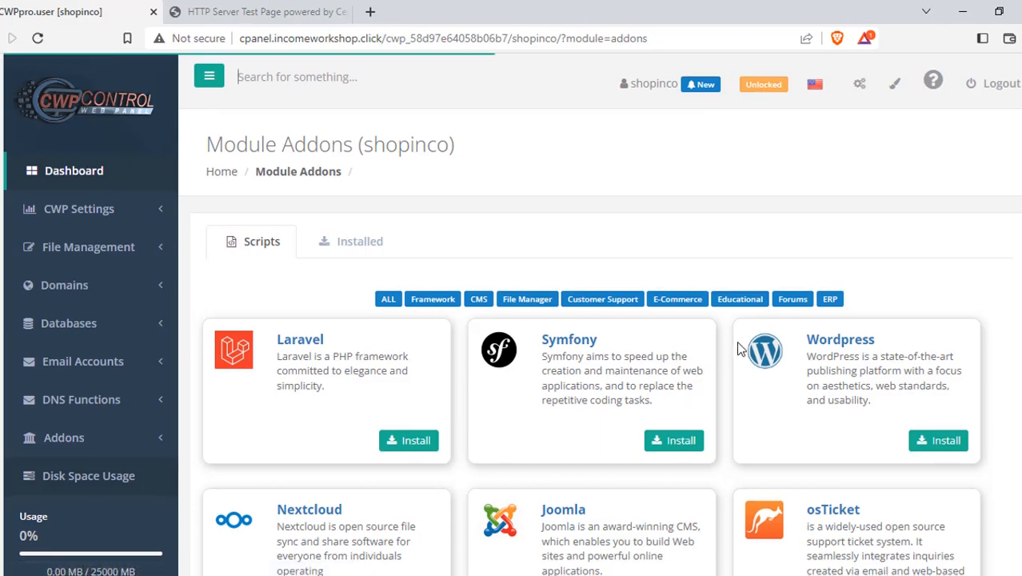
scroll(740, 350, down, 1)
scroll(726, 369, down, 5)
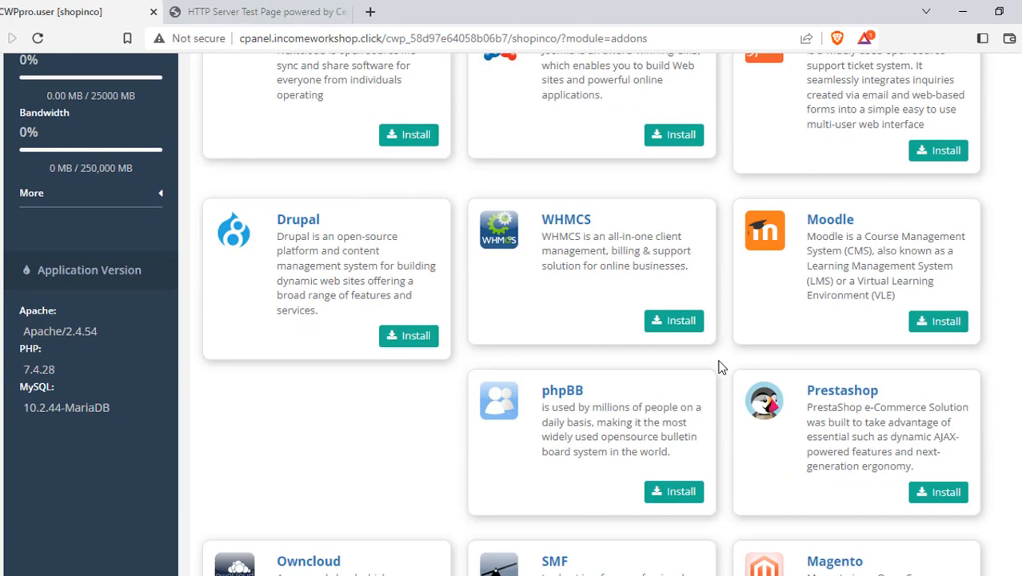
scroll(720, 372, down, 2)
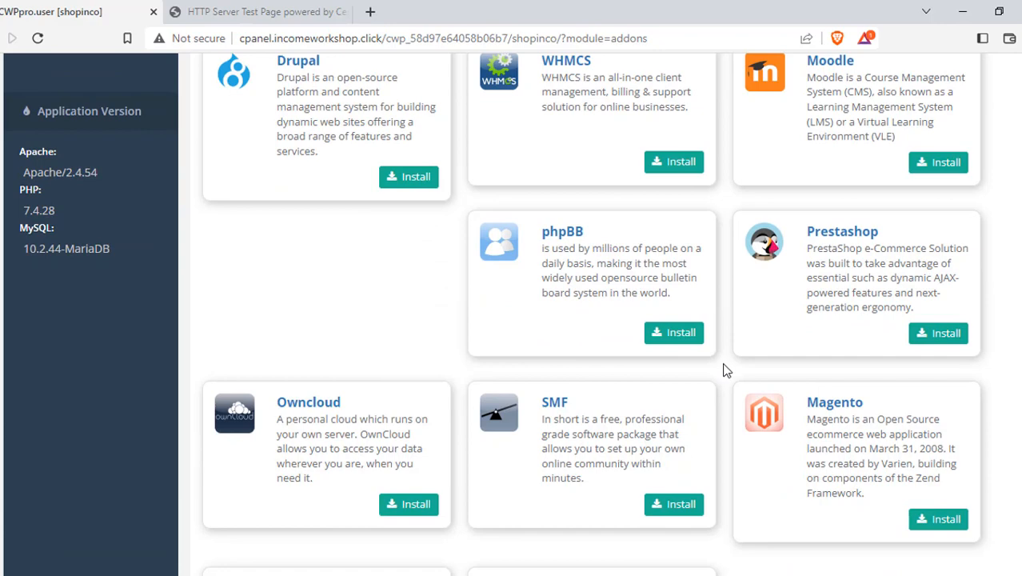
scroll(726, 370, down, 3)
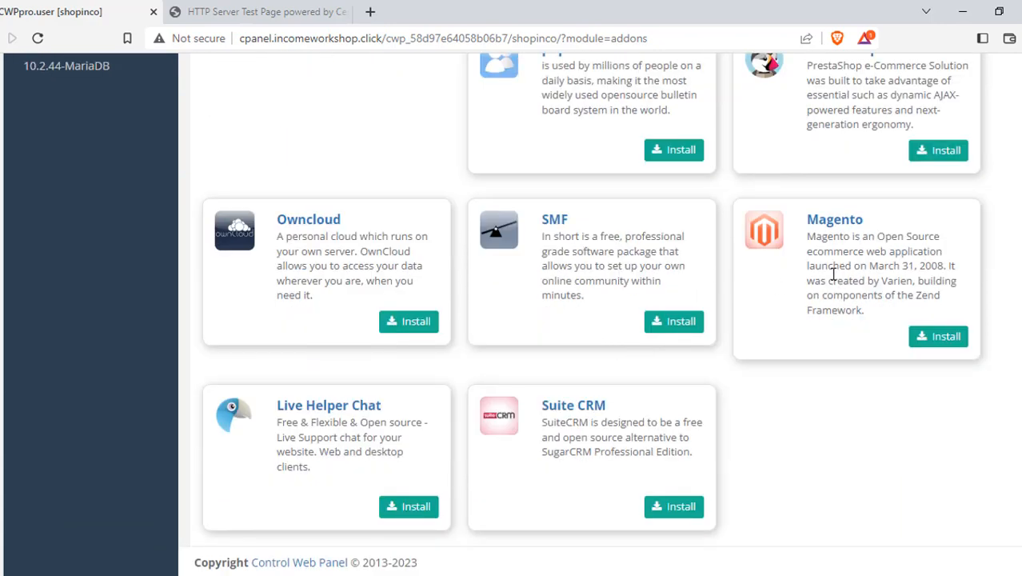
scroll(592, 381, up, 9)
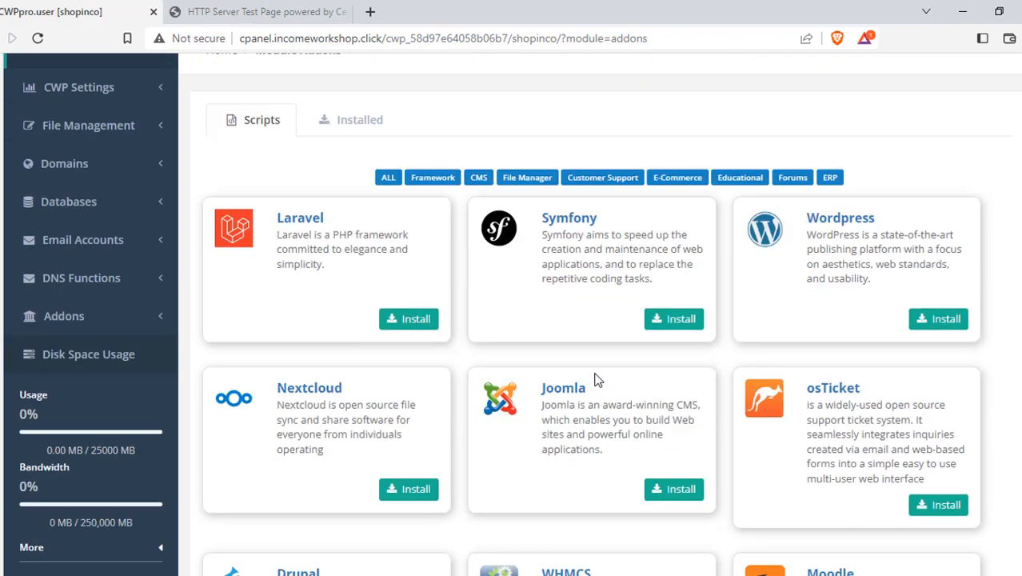
scroll(596, 381, up, 2)
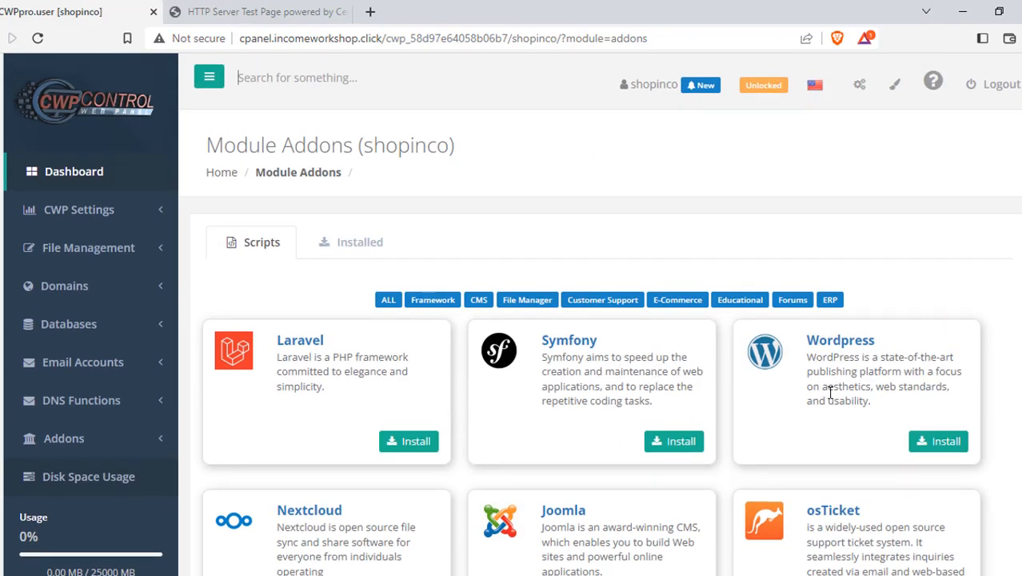
Open the WordPress install form and choose incomeworkshop.click as the domain.
click(941, 444)
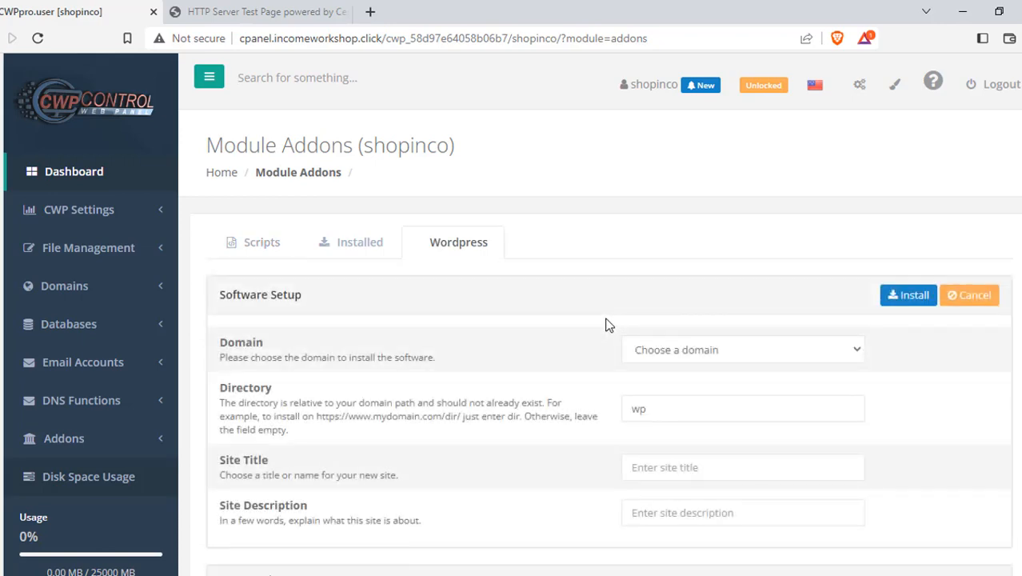
scroll(678, 419, down, 2)
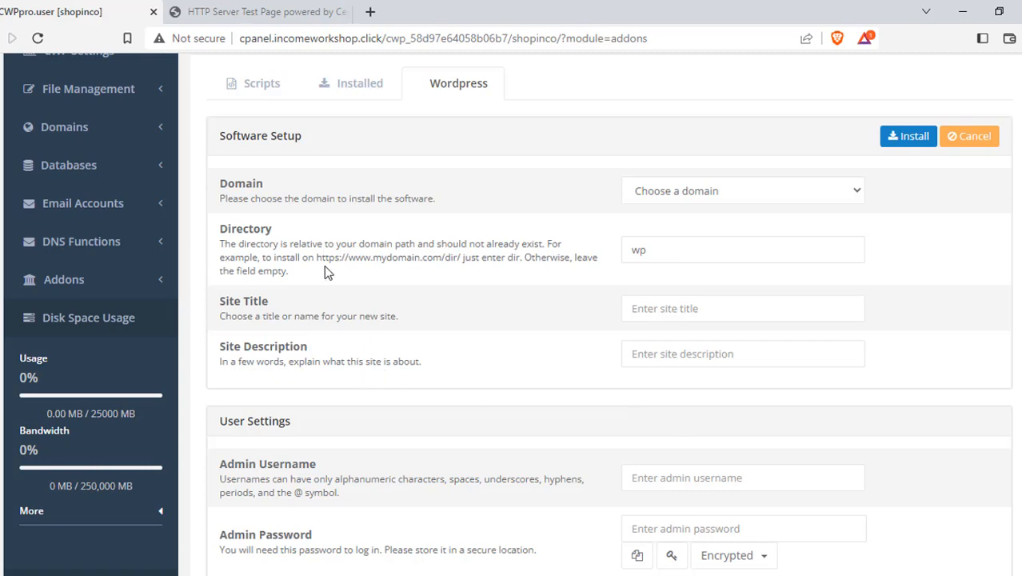
click(726, 185)
click(692, 228)
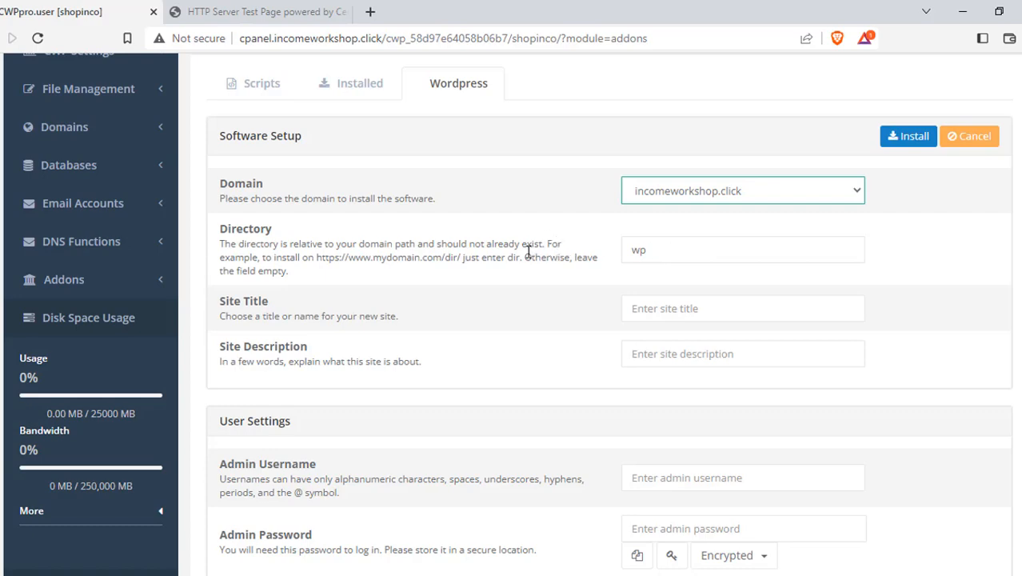
Replace the install Directory wp with test, then view the site's HTTP Test Page tab.
click(256, 11)
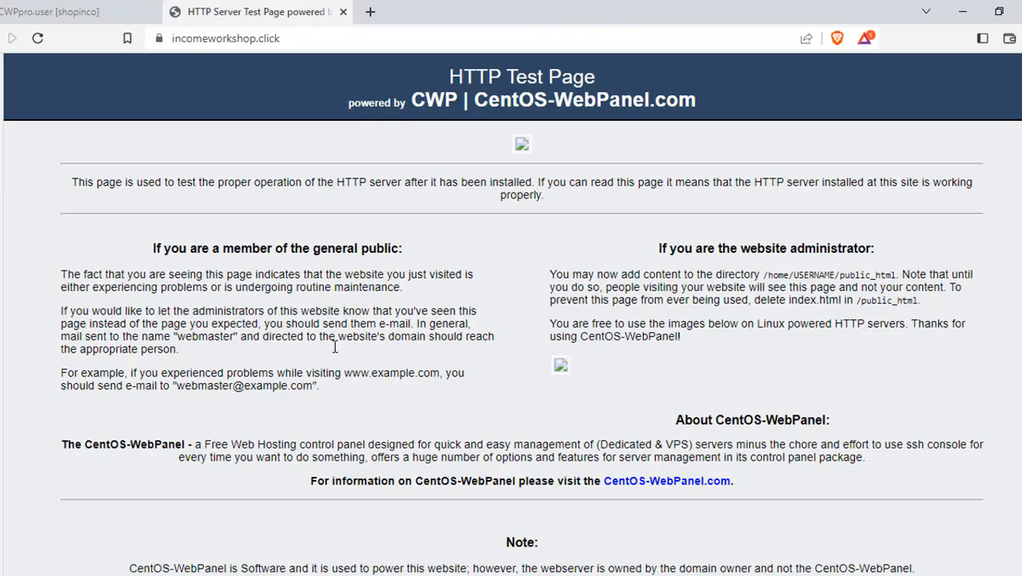
click(88, 11)
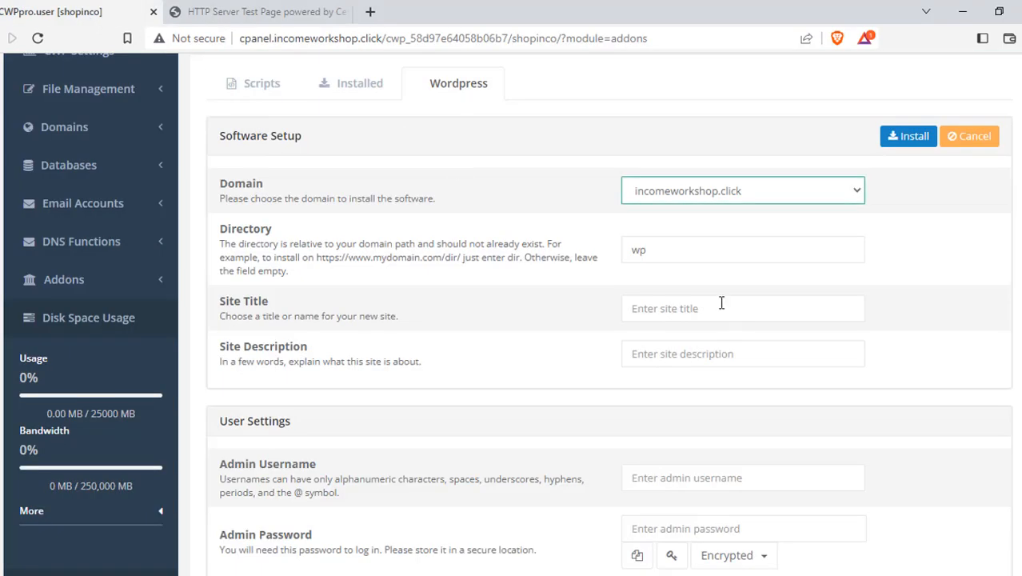
click(668, 248)
key(BackSpace)
key(BackSpace)
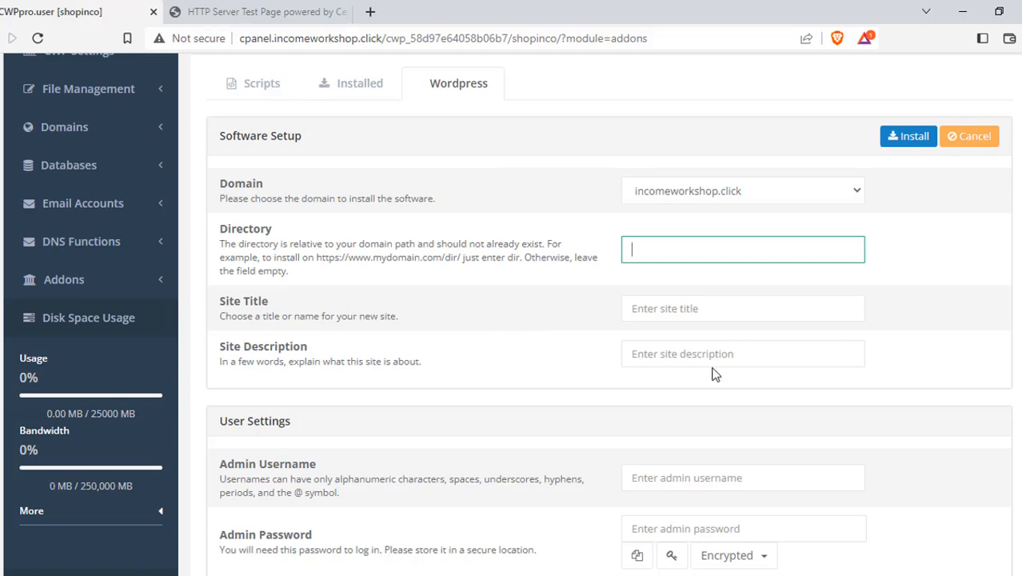
text(test)
click(286, 11)
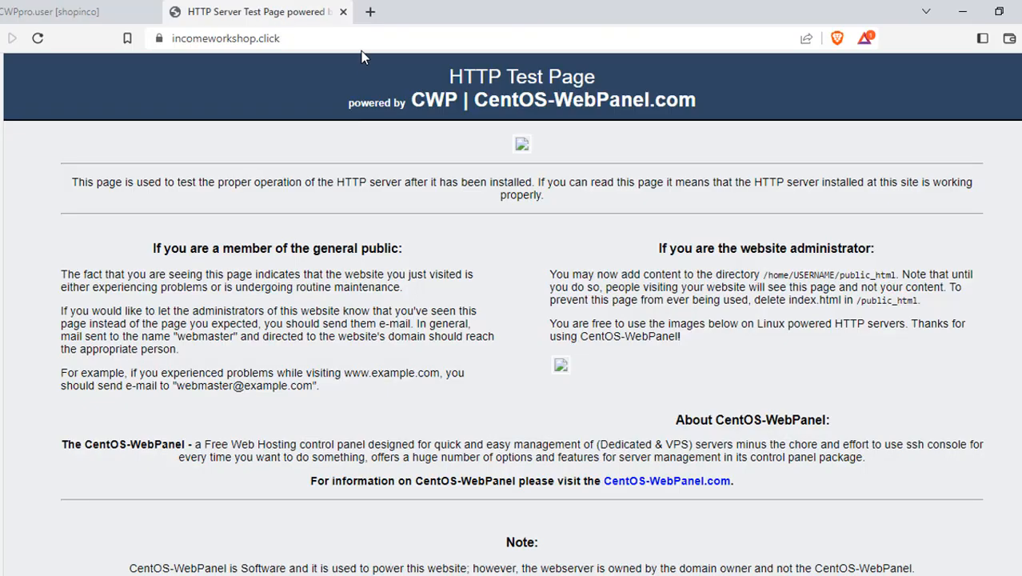
Try appending /test to the site address in Brave, then remove it.
click(418, 38)
click(419, 38)
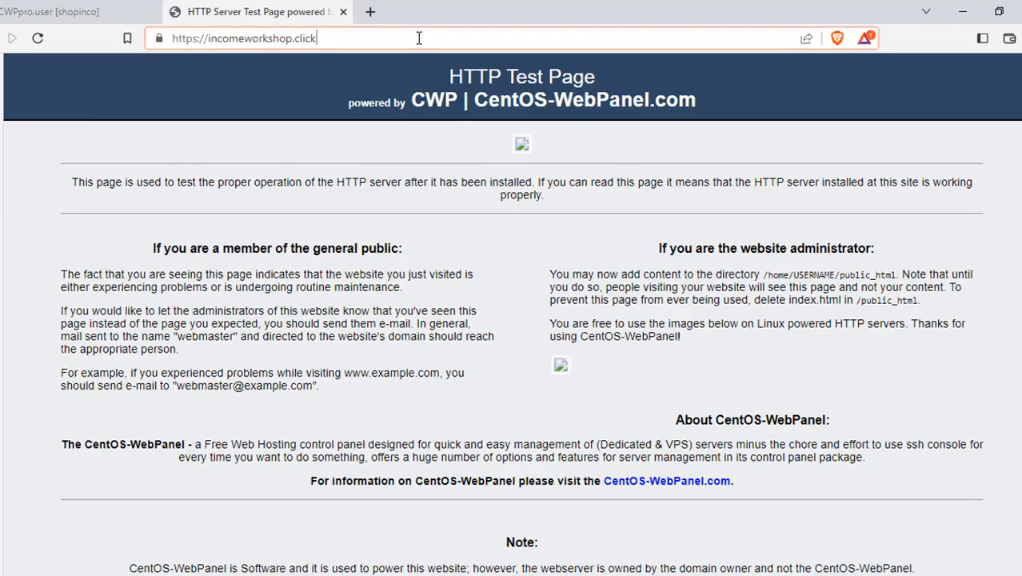
text(/test)
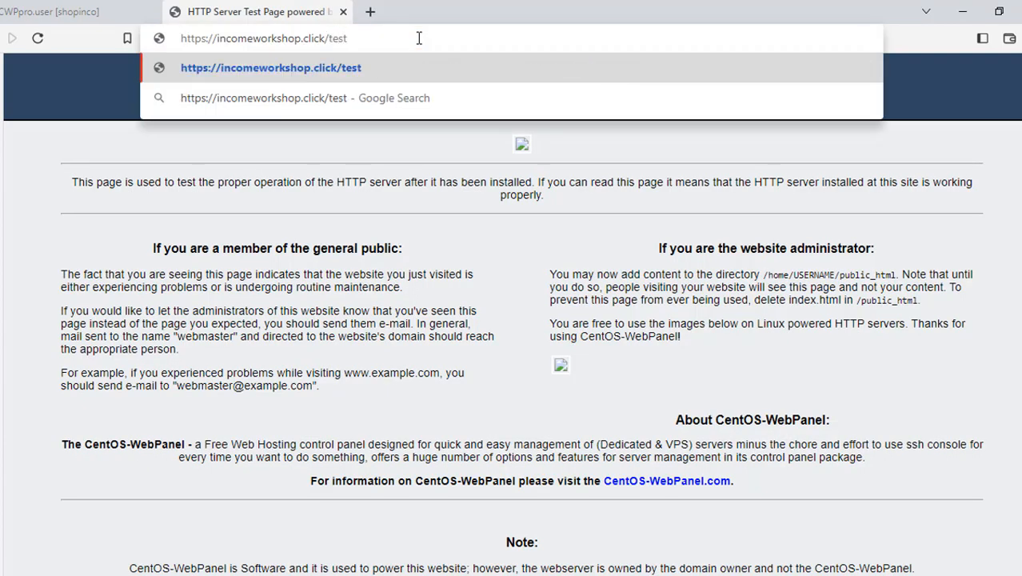
key(BackSpace)
key(BackSpace)
key(BackSpace)
key(BackSpace)
key(BackSpace)
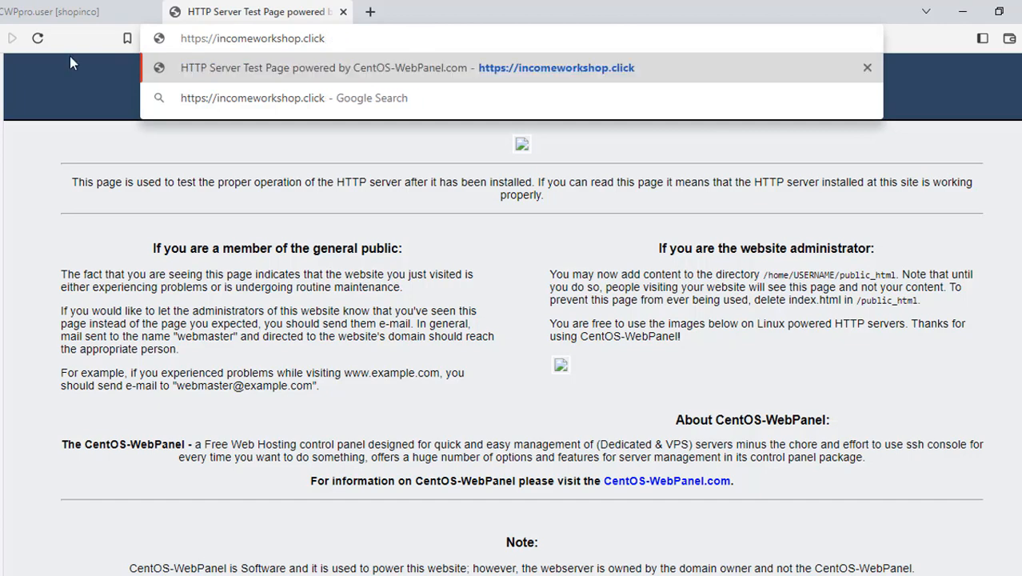
Back on the install form, empty the Directory field so WordPress installs at root.
click(64, 11)
key(BackSpace)
key(BackSpace)
key(BackSpace)
key(BackSpace)
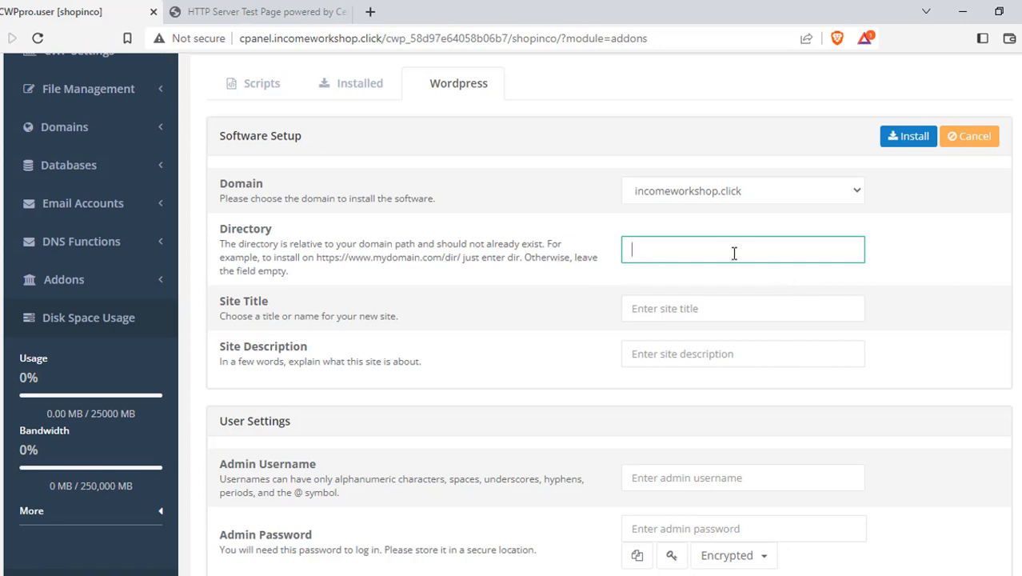
click(711, 320)
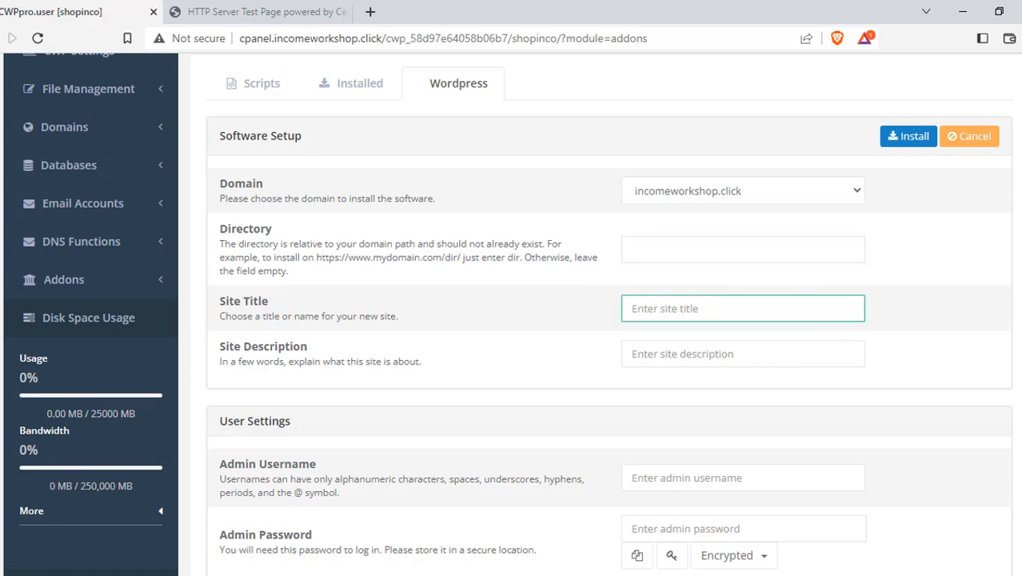
Set Site Description to 'Webhosting Business' and Site Title to 'Webhosting'.
text(Test site)
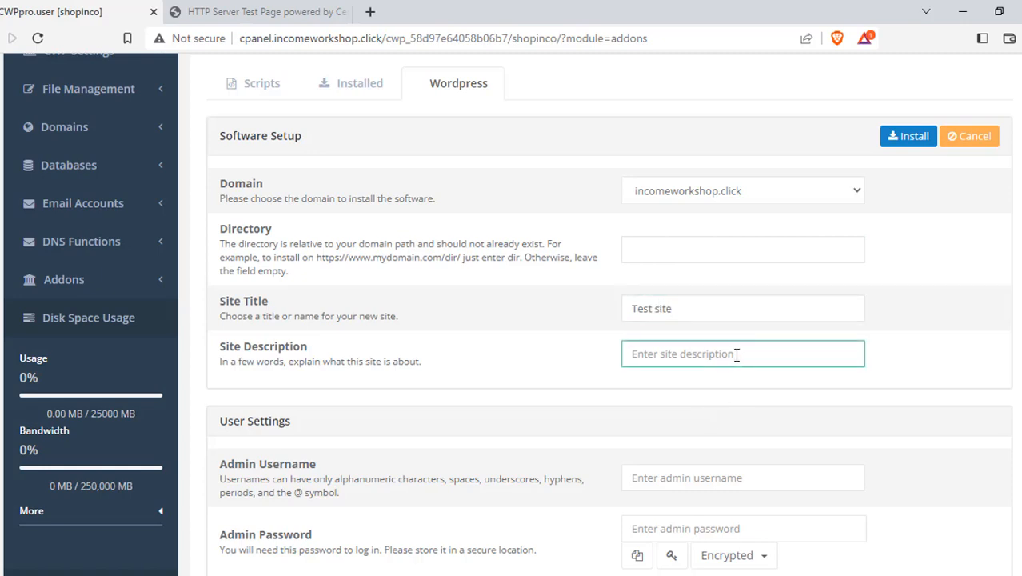
text(T)
key(BackSpace)
text(Webhosting)
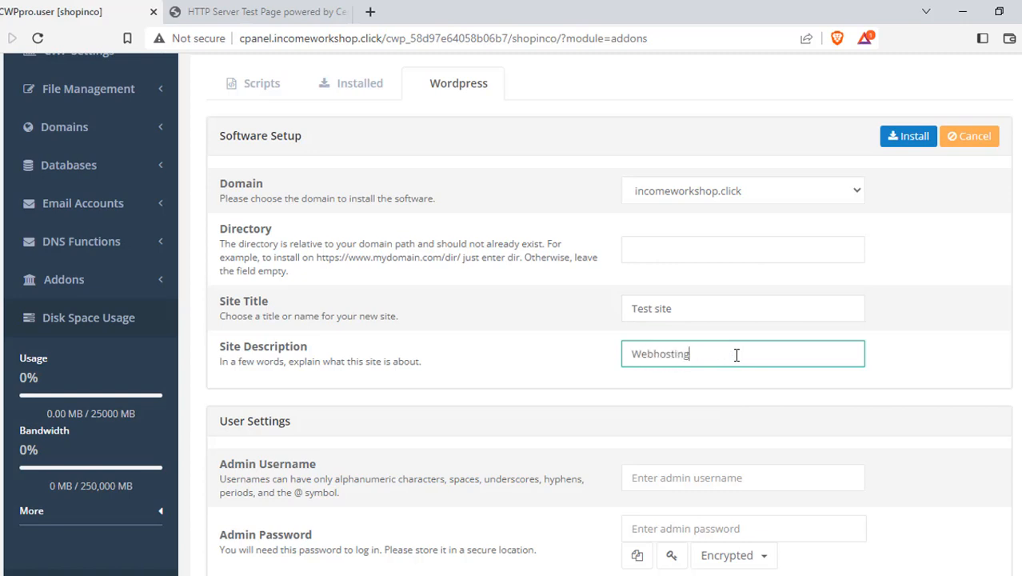
text( Busiens)
key(BackSpace)
key(BackSpace)
key(BackSpace)
text(ness)
key(shift+Tab)
text(Webhos)
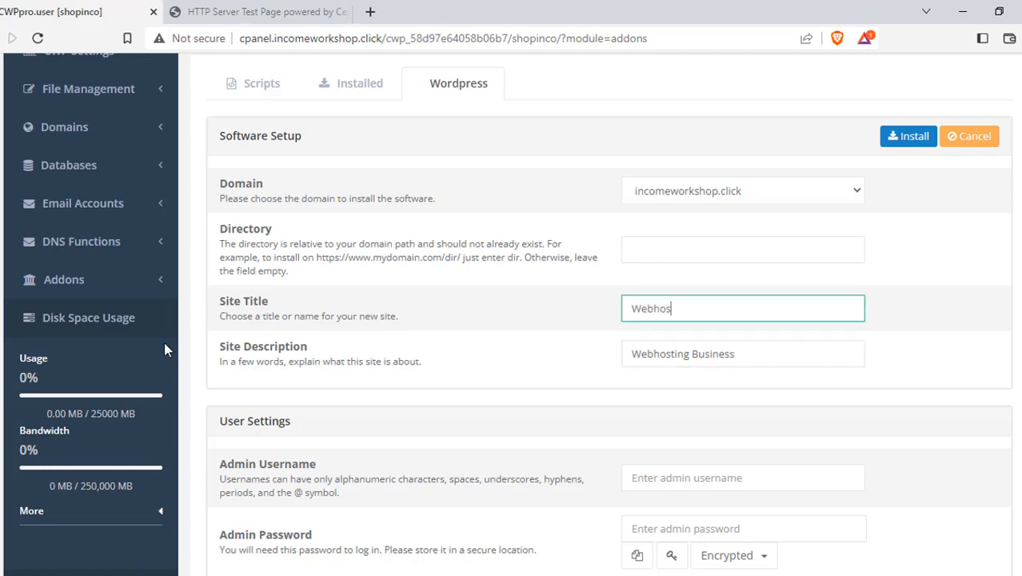
text(ting)
Set the WordPress admin username to 'admin'.
scroll(646, 284, down, 3)
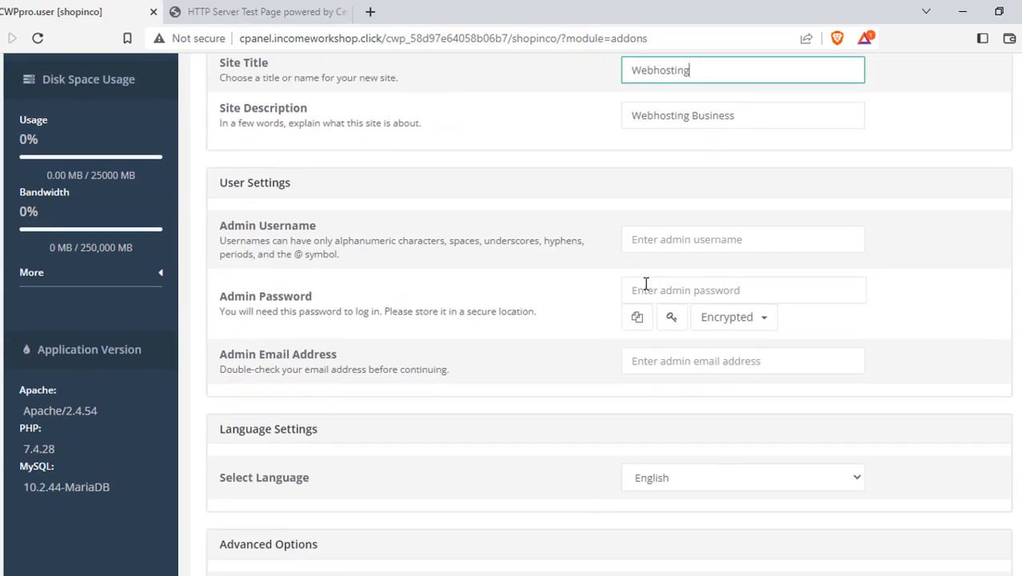
click(687, 238)
text(dm)
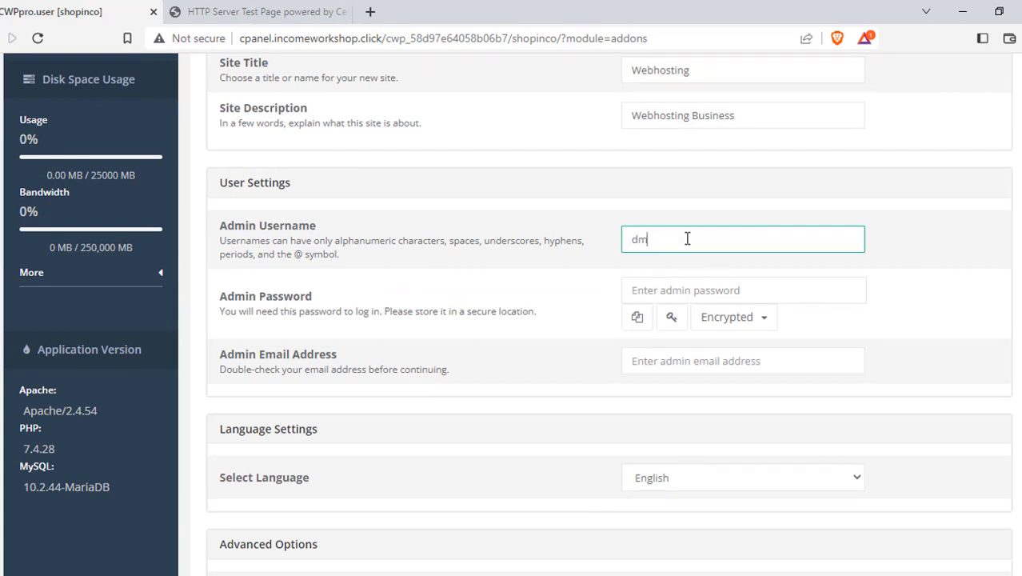
text(i)
key(BackSpace)
key(BackSpace)
key(BackSpace)
text(admin)
Generate a secure admin password and select it in the password field.
click(759, 293)
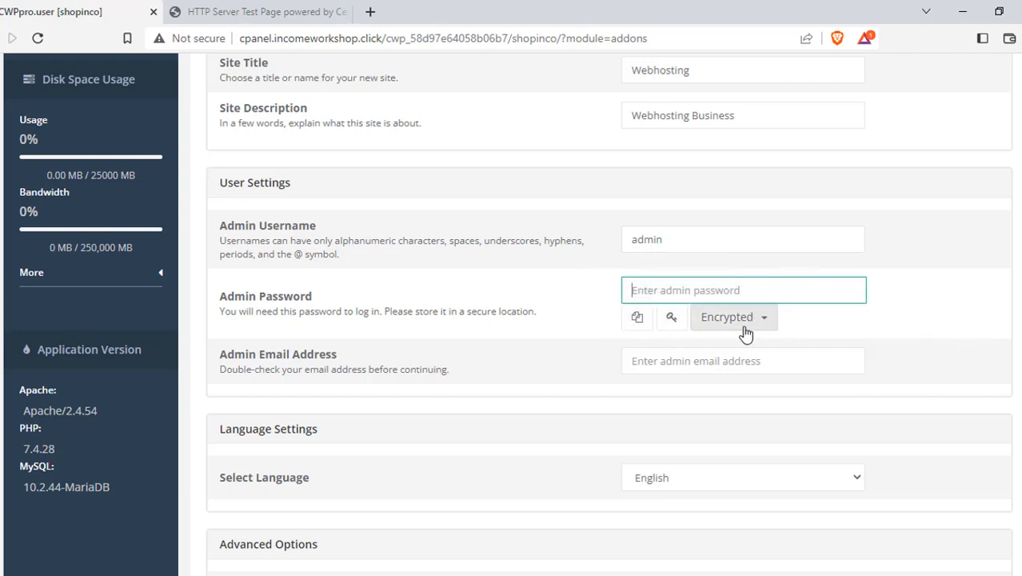
click(675, 328)
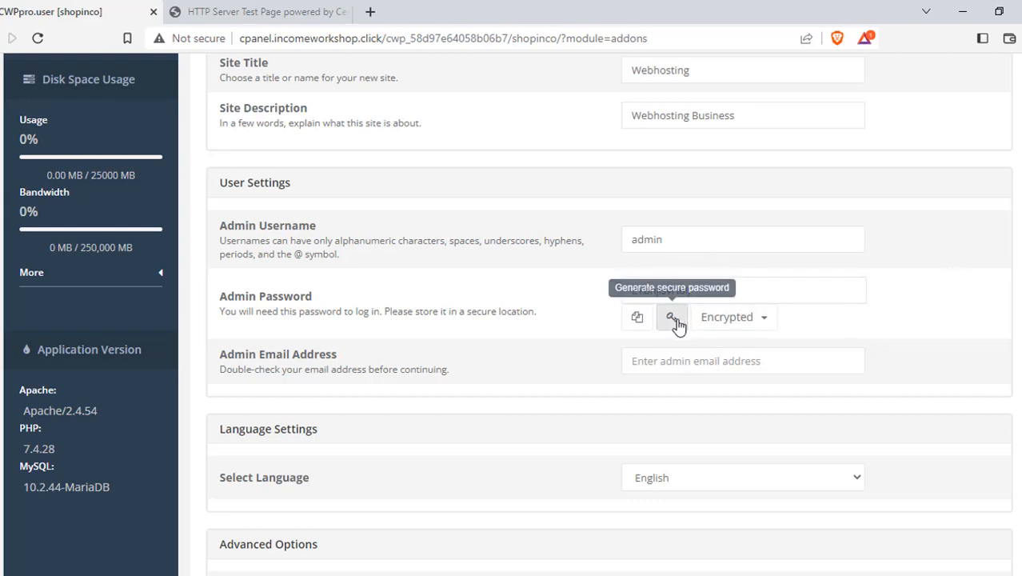
click(733, 284)
key(ctrl+a)
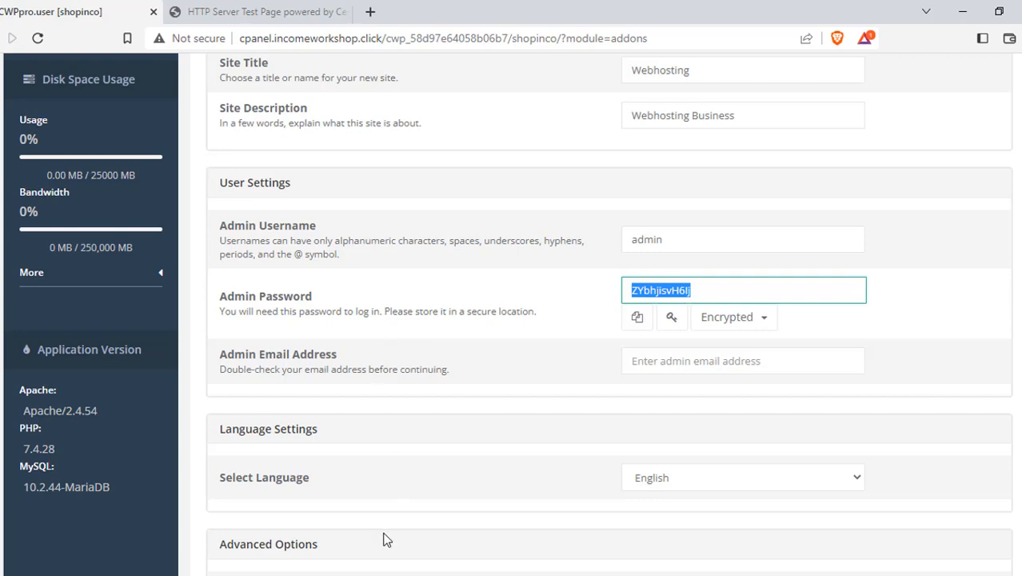
click(736, 362)
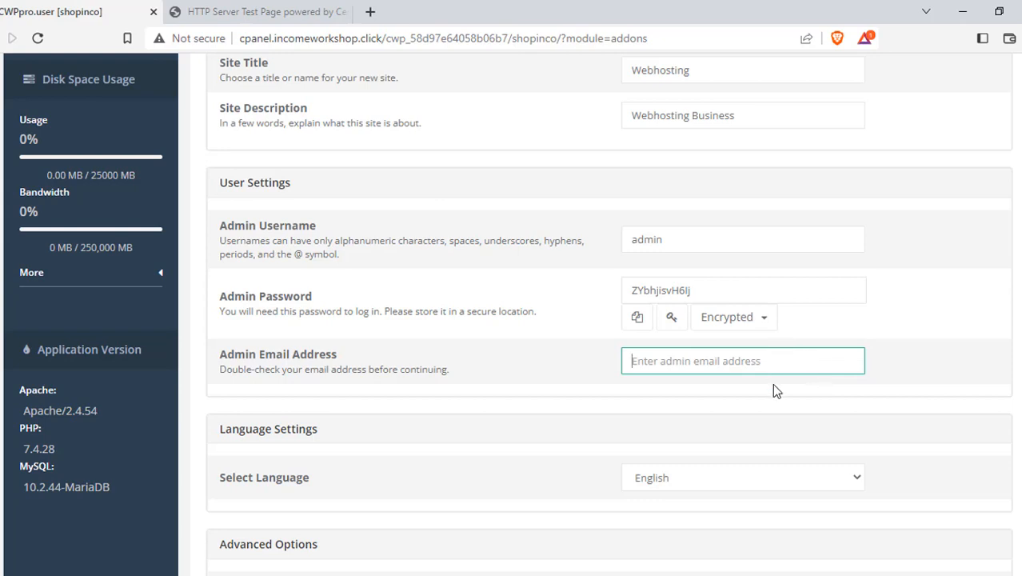
scroll(771, 384, down, 4)
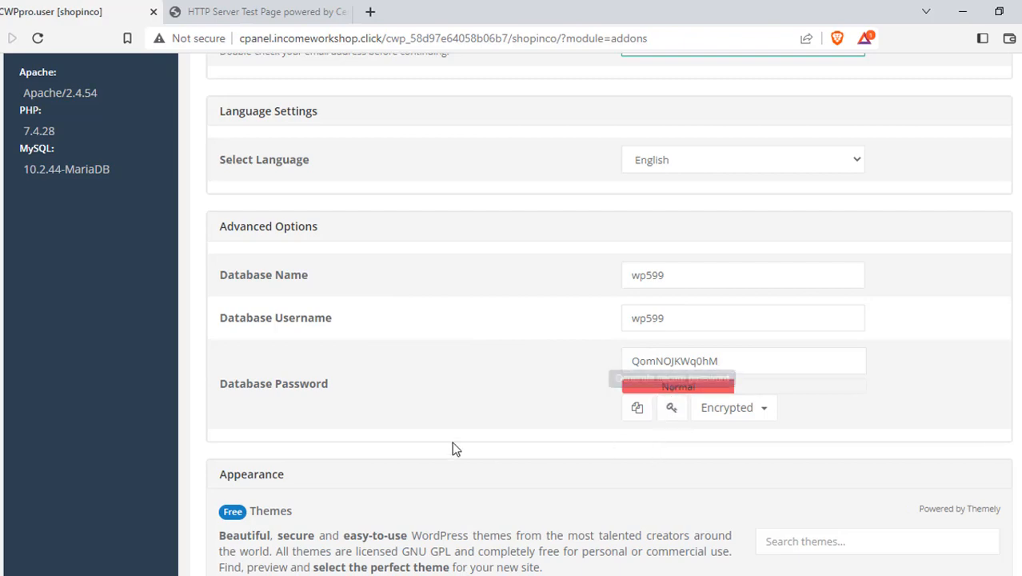
scroll(457, 340, down, 3)
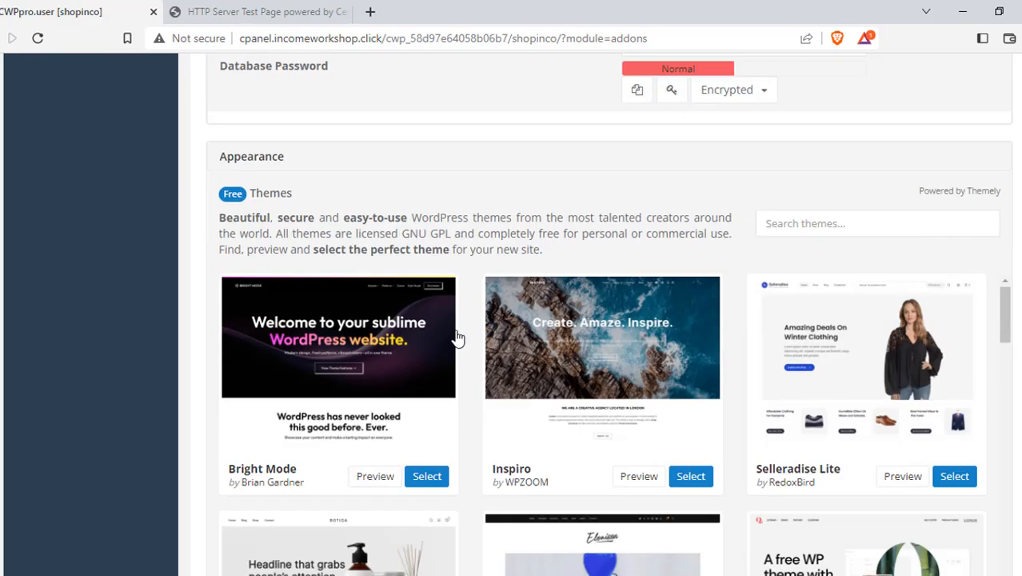
scroll(456, 336, up, 1)
scroll(453, 331, down, 2)
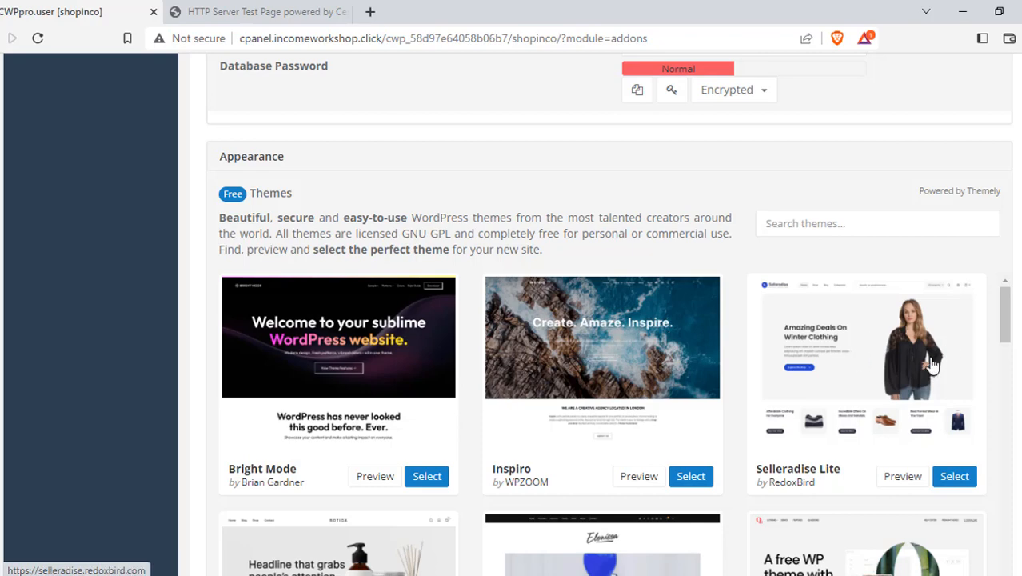
scroll(895, 312, down, 1)
scroll(896, 312, down, 3)
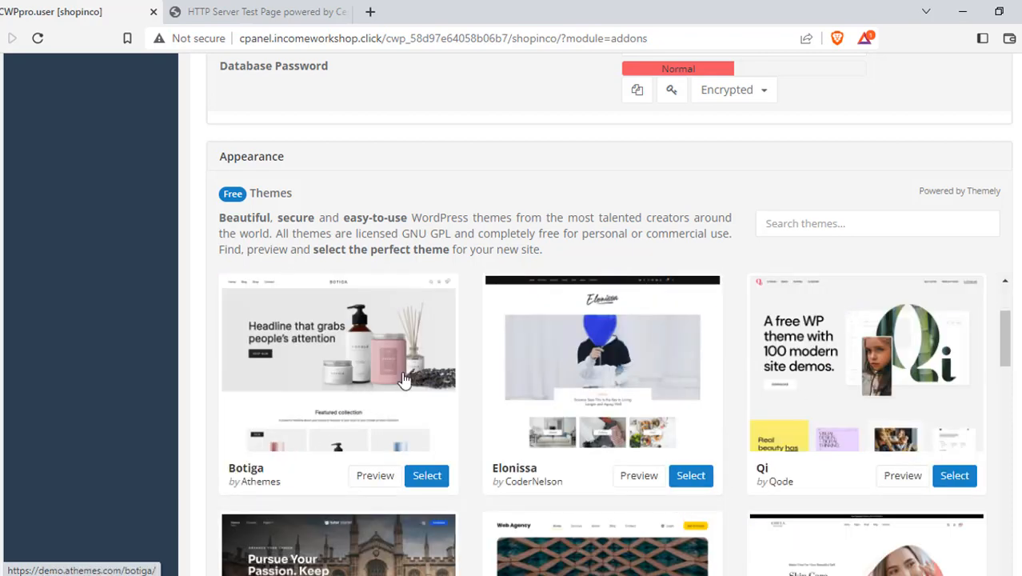
scroll(448, 376, up, 3)
scroll(608, 352, down, 8)
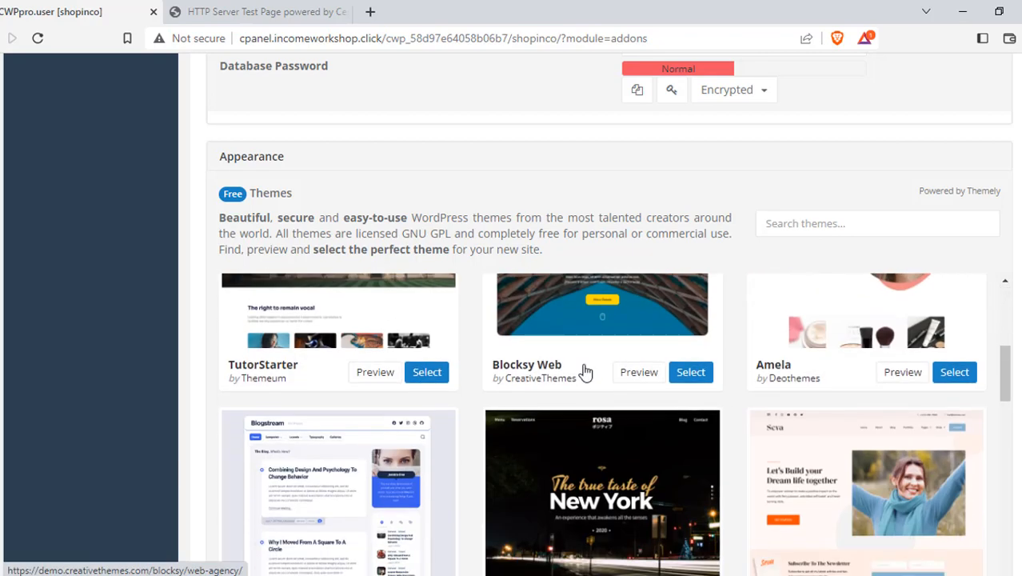
scroll(785, 370, down, 5)
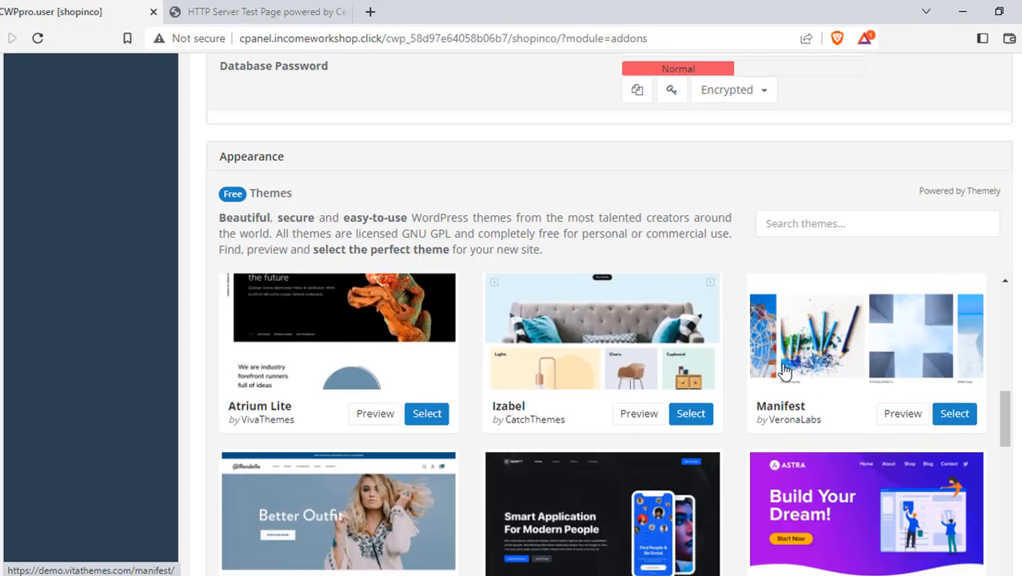
scroll(785, 365, down, 3)
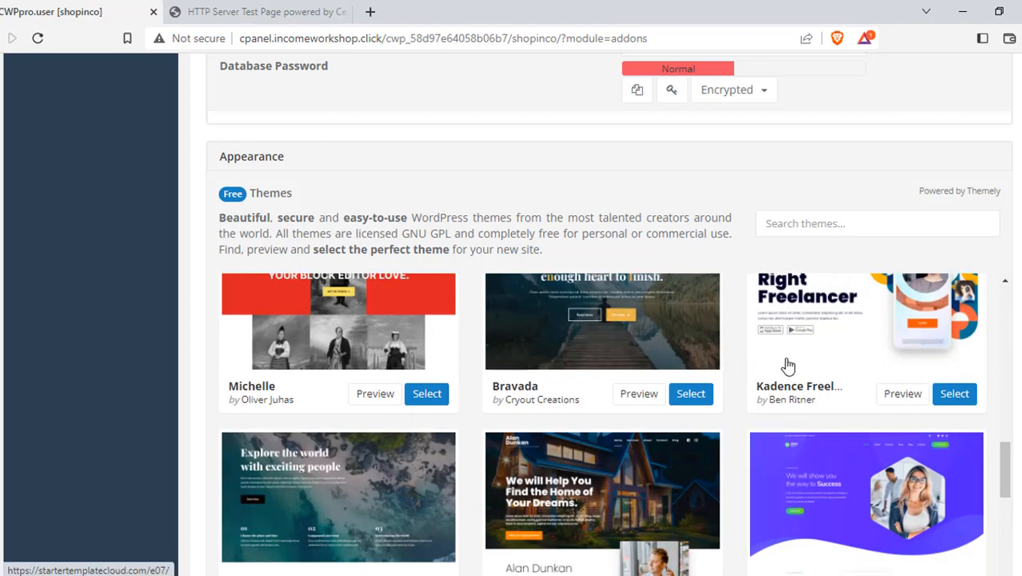
scroll(621, 412, down, 5)
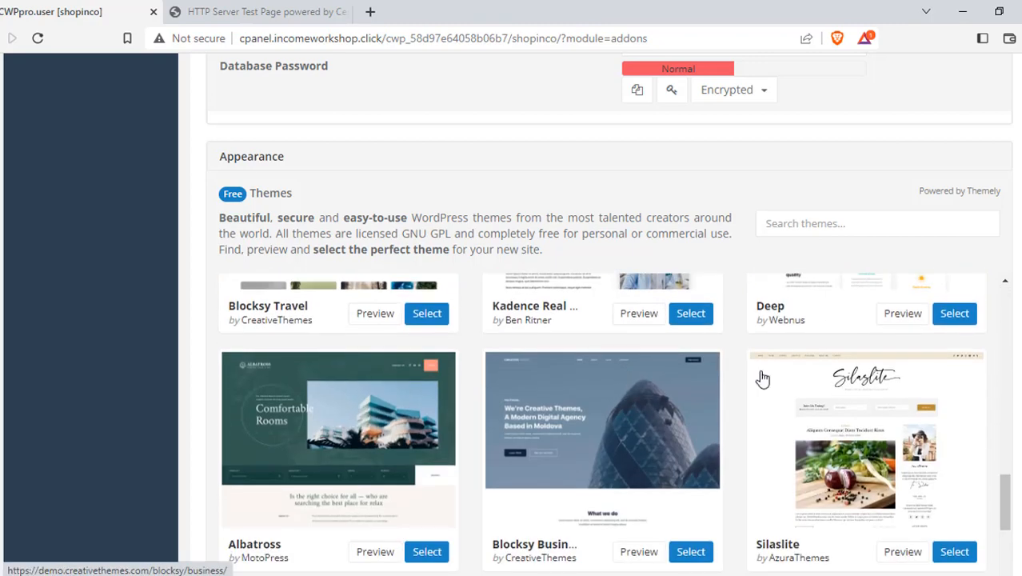
scroll(1013, 328, down, 7)
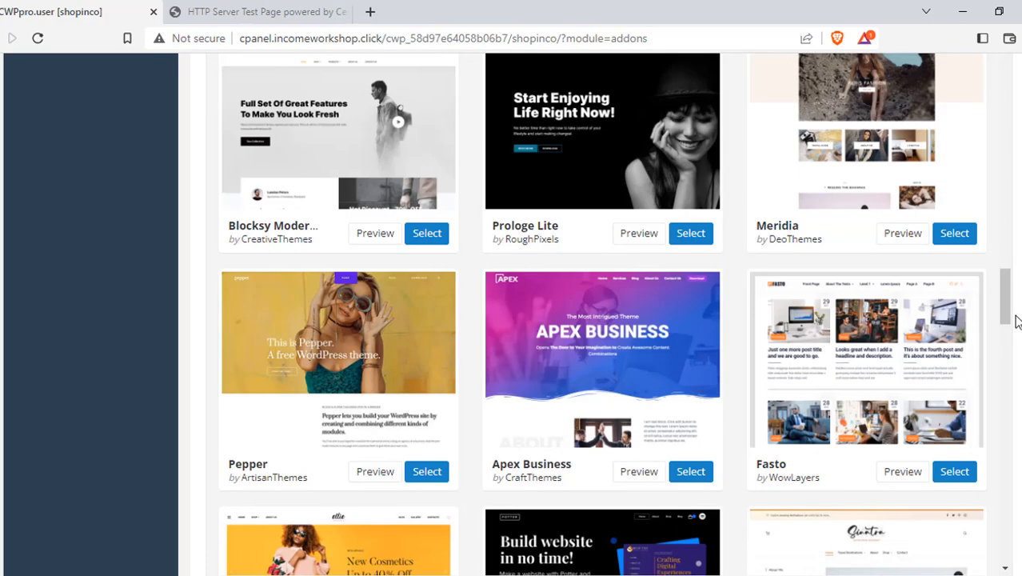
scroll(1011, 344, down, 5)
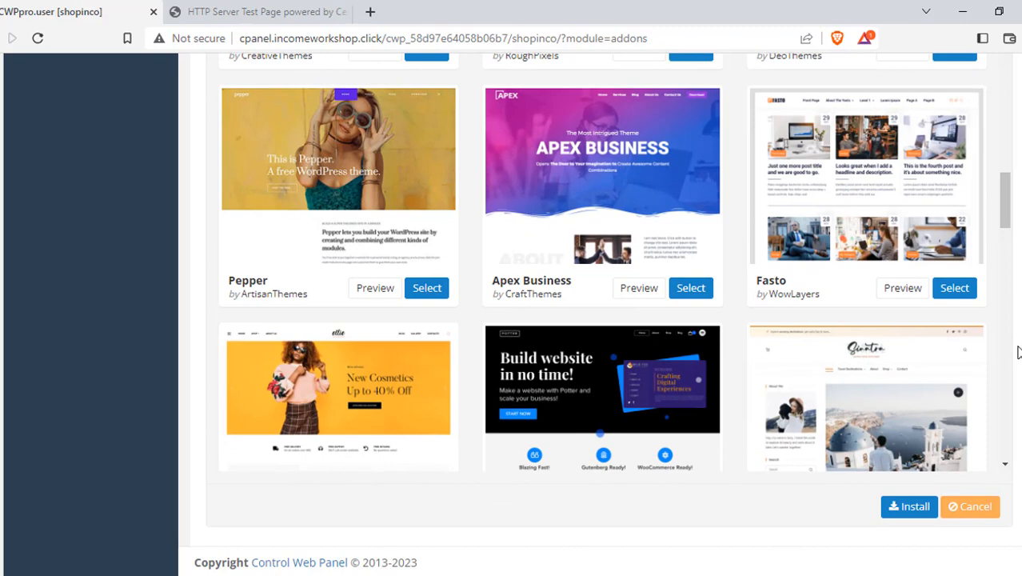
Try installing WordPress and find the required-field error.
click(905, 510)
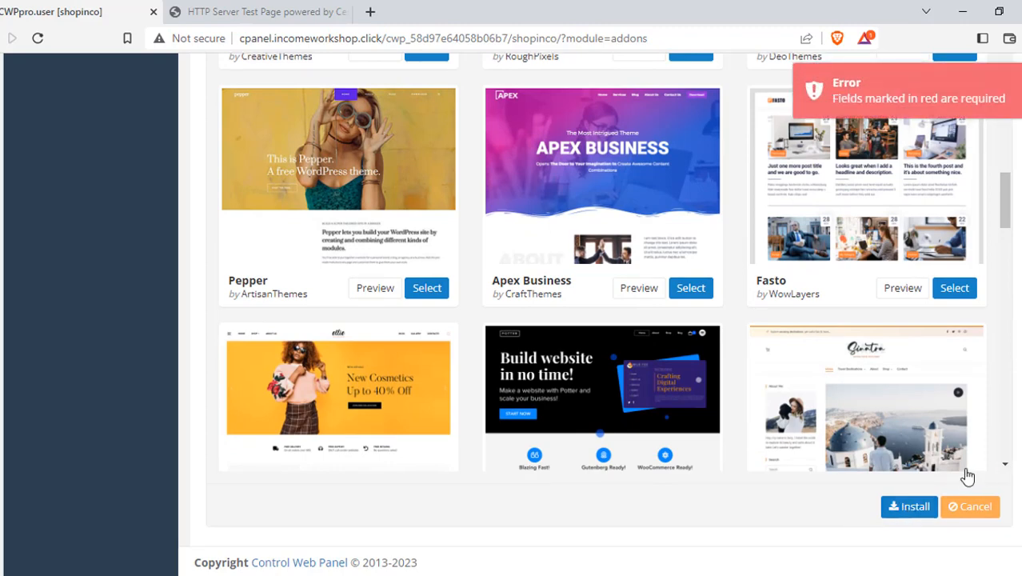
scroll(968, 476, down, 10)
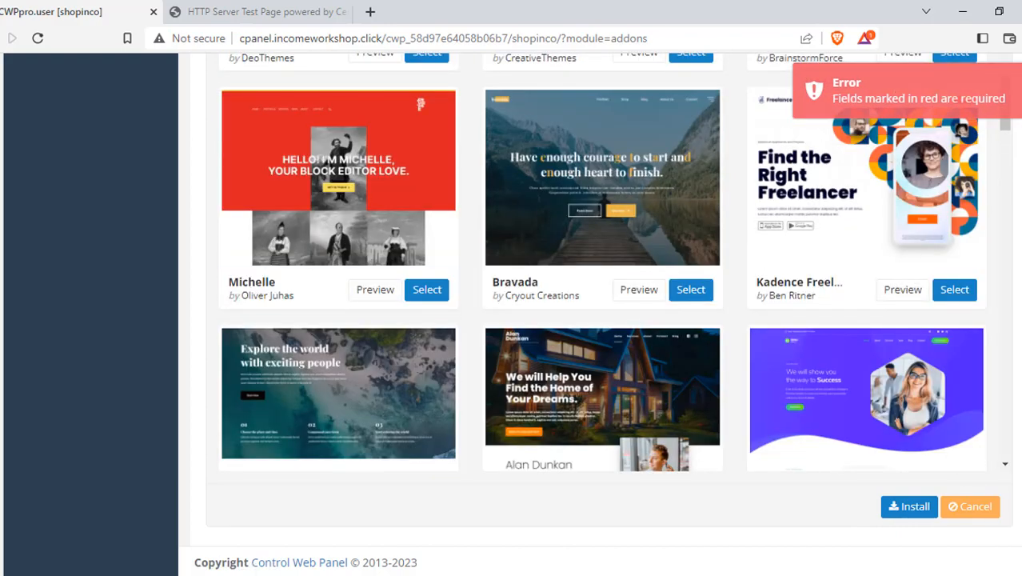
scroll(977, 418, up, 15)
scroll(977, 418, down, 5)
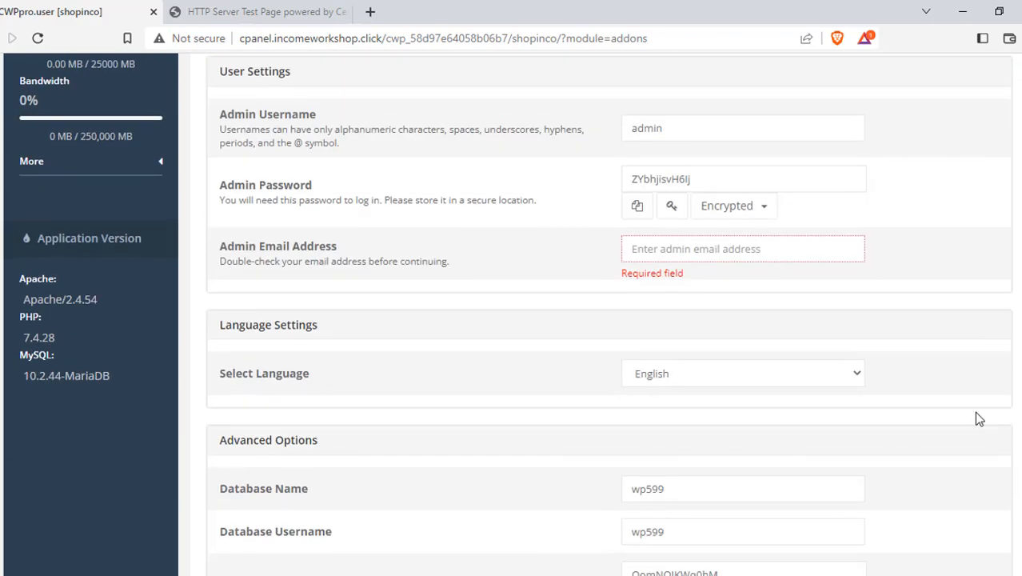
Enter the site owner's e-mail address as the Admin Email Address.
click(629, 246)
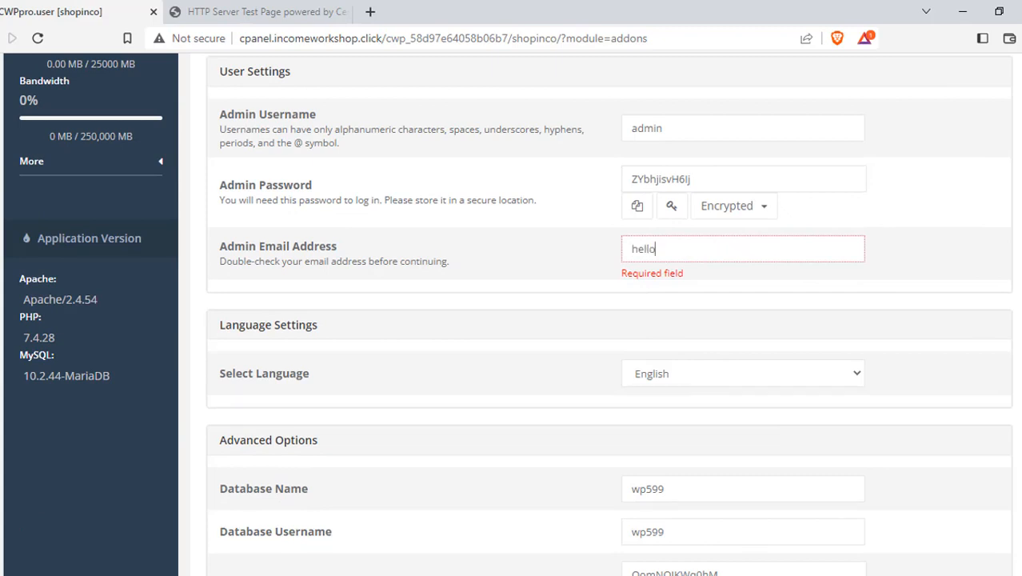
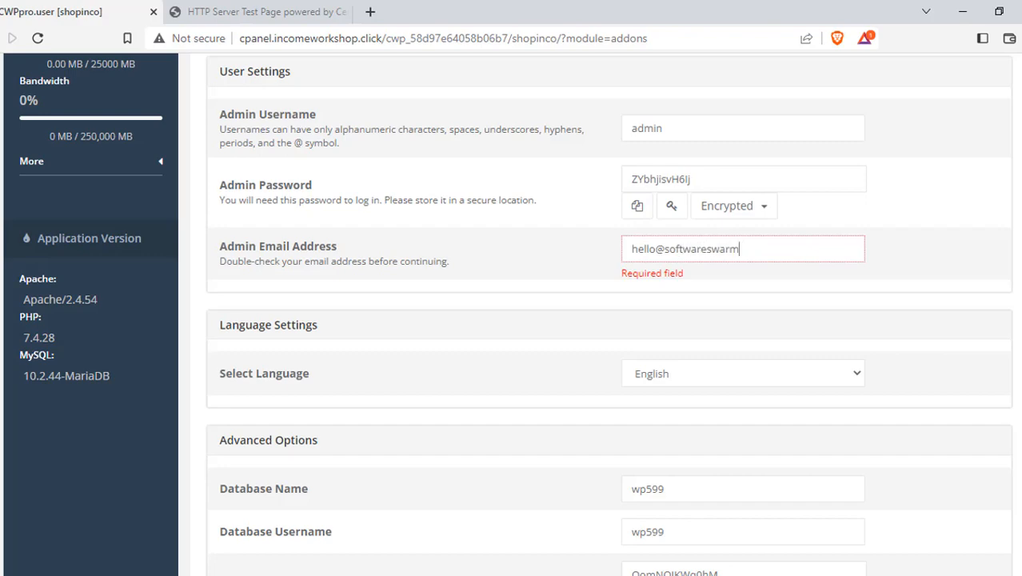
scroll(608, 320, up, 4)
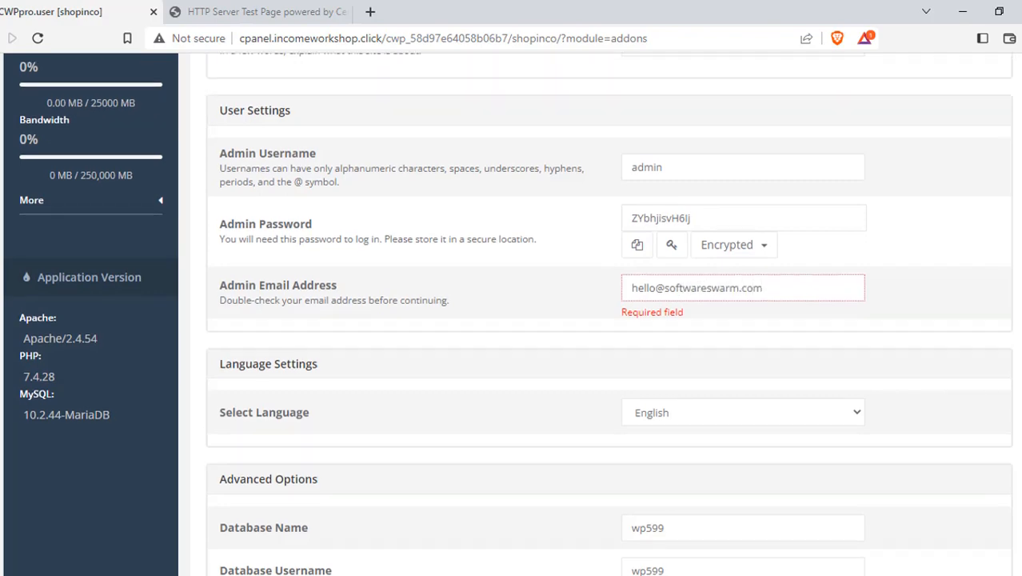
scroll(608, 320, down, 5)
scroll(608, 320, down, 8)
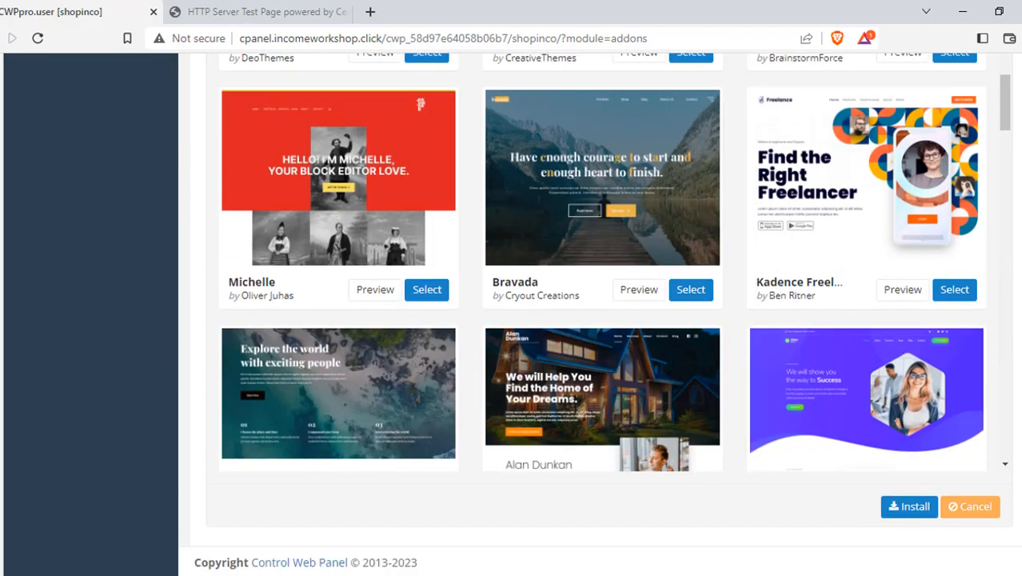
Start the WordPress install on incomeworkshop.click, confirming the details and clearing the non-empty public_html.
click(912, 506)
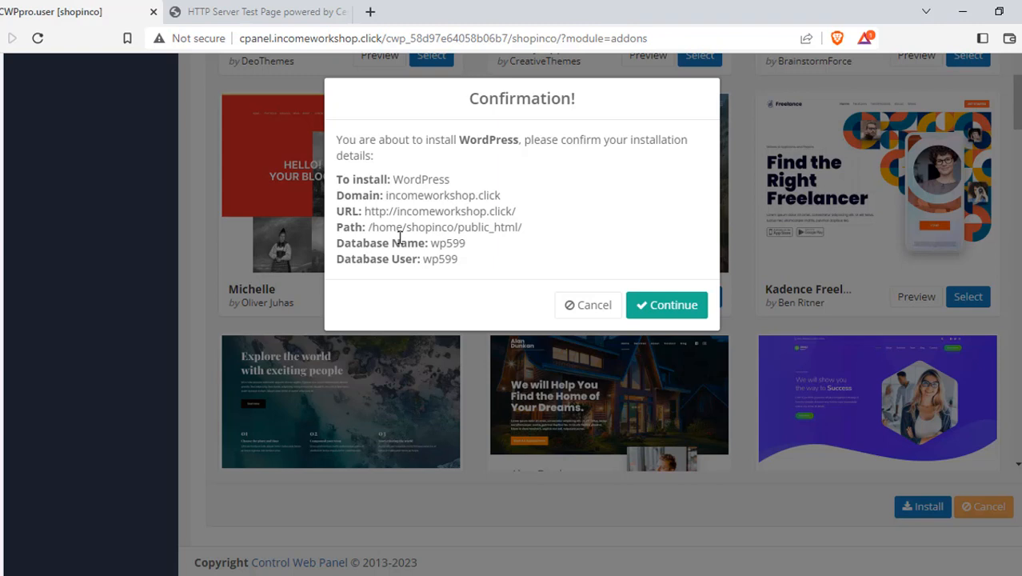
click(671, 312)
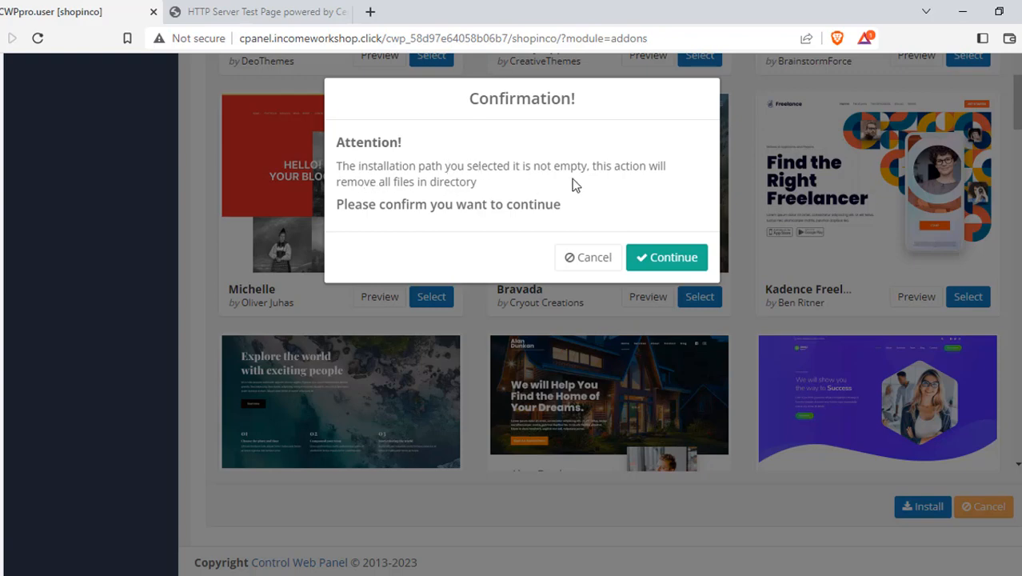
click(668, 257)
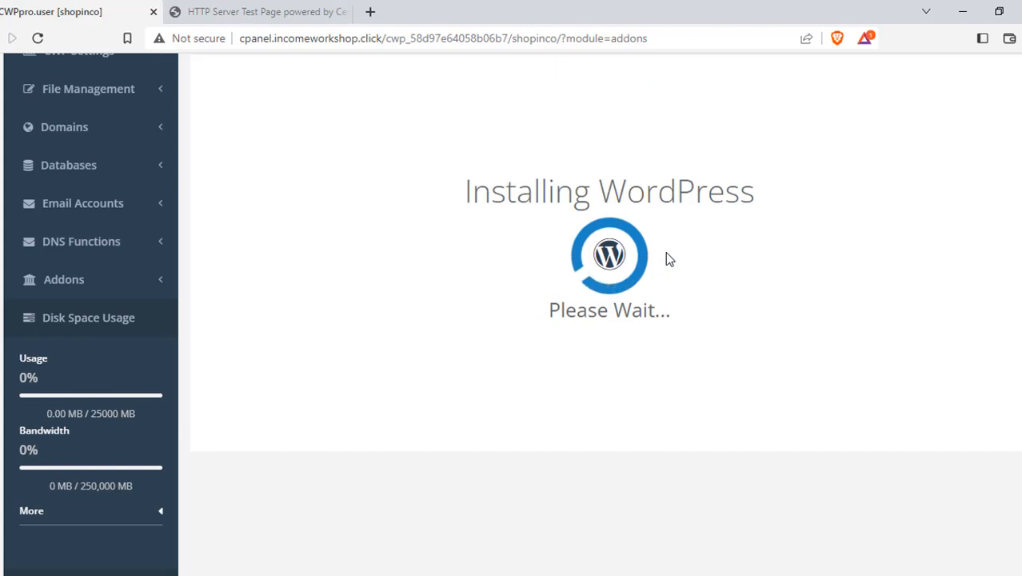